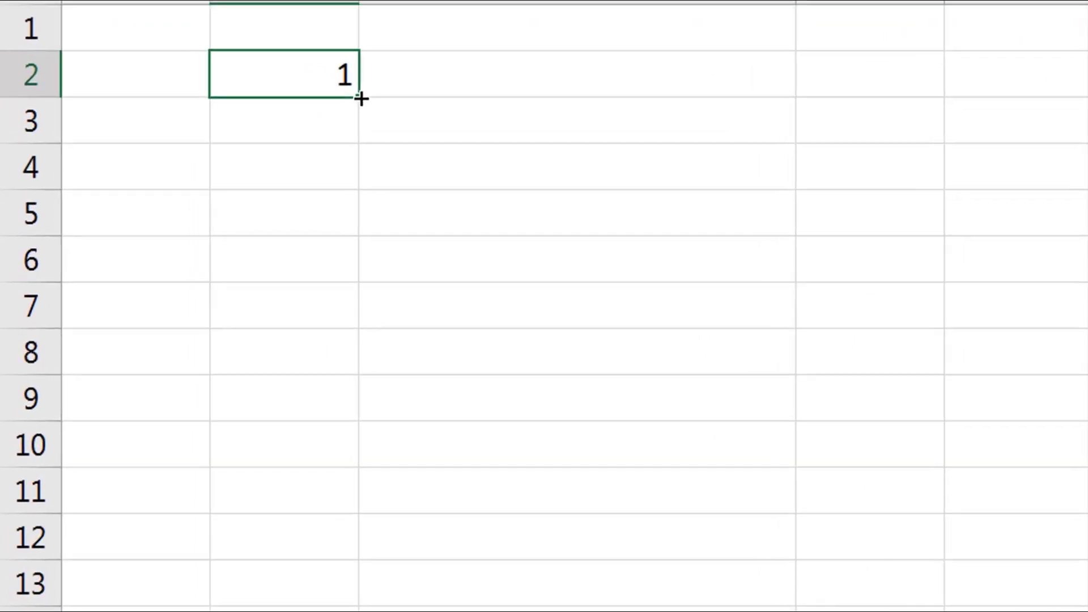
Move around the PDF guide in Brave, entering '>8.3' and '2014'.
drag(361, 98, 360, 374)
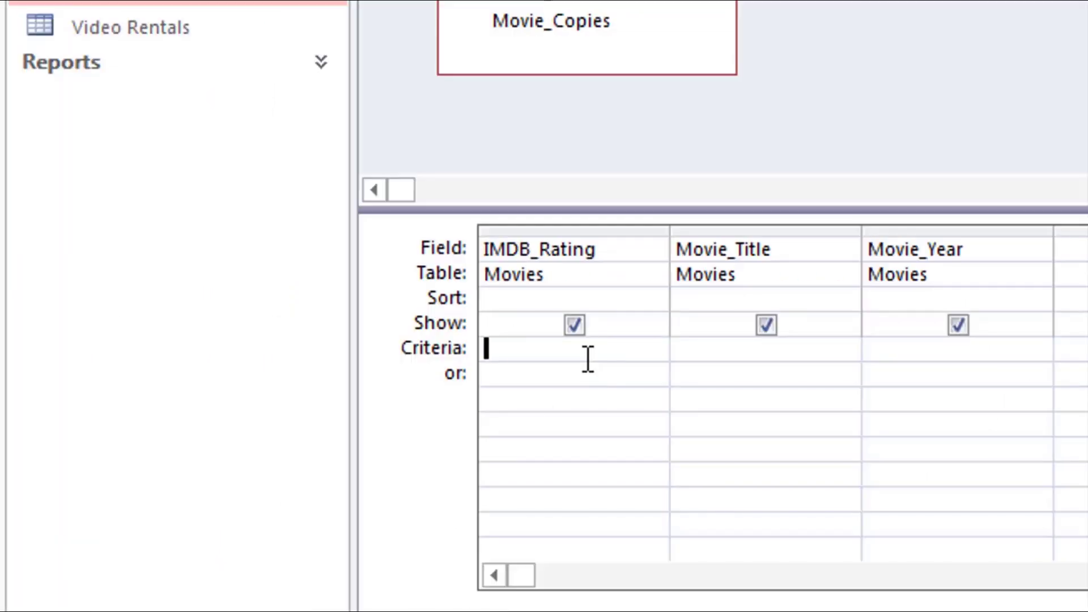
text(>8.3)
click(982, 360)
text(2014)
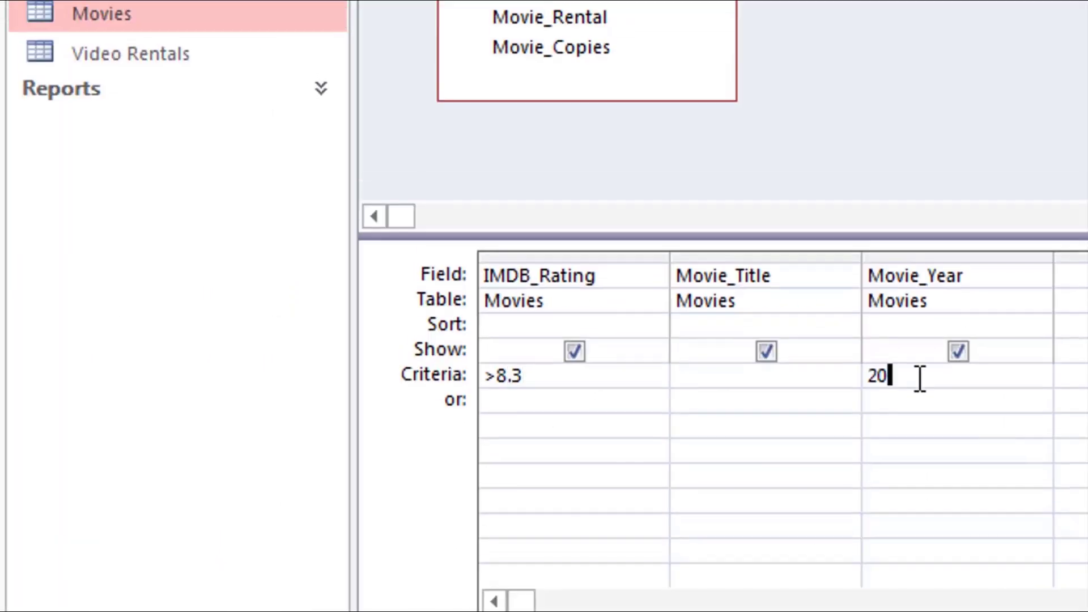
click(110, 0)
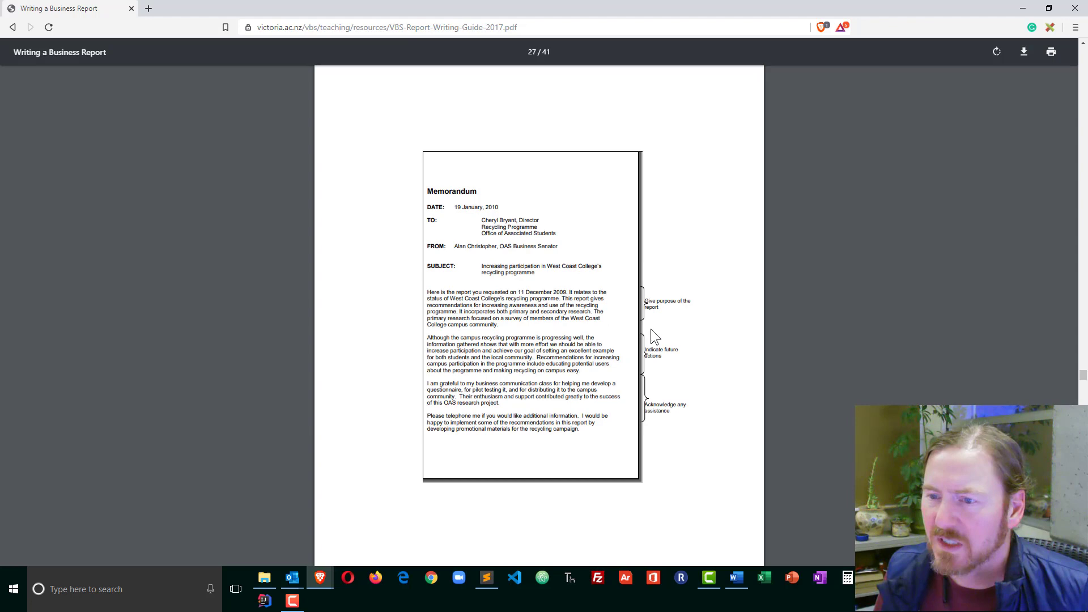
Review the guide's page 28 cover page example, then switch to the blank report-sample.docx.
scroll(645, 310, up, 7)
scroll(649, 319, down, 8)
scroll(647, 312, down, 12)
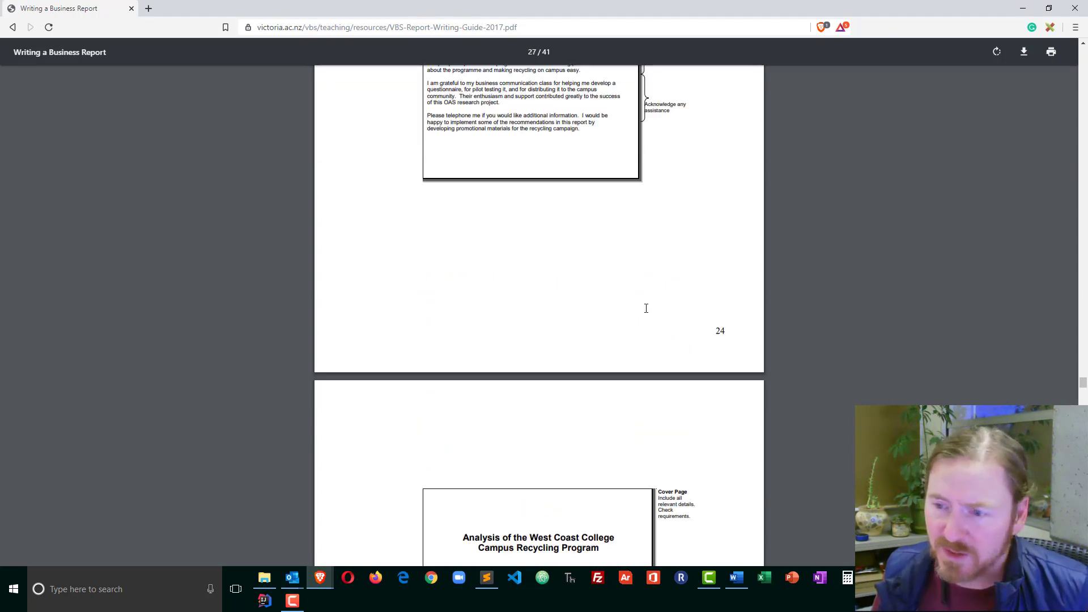
scroll(587, 252, up, 4)
scroll(553, 273, down, 3)
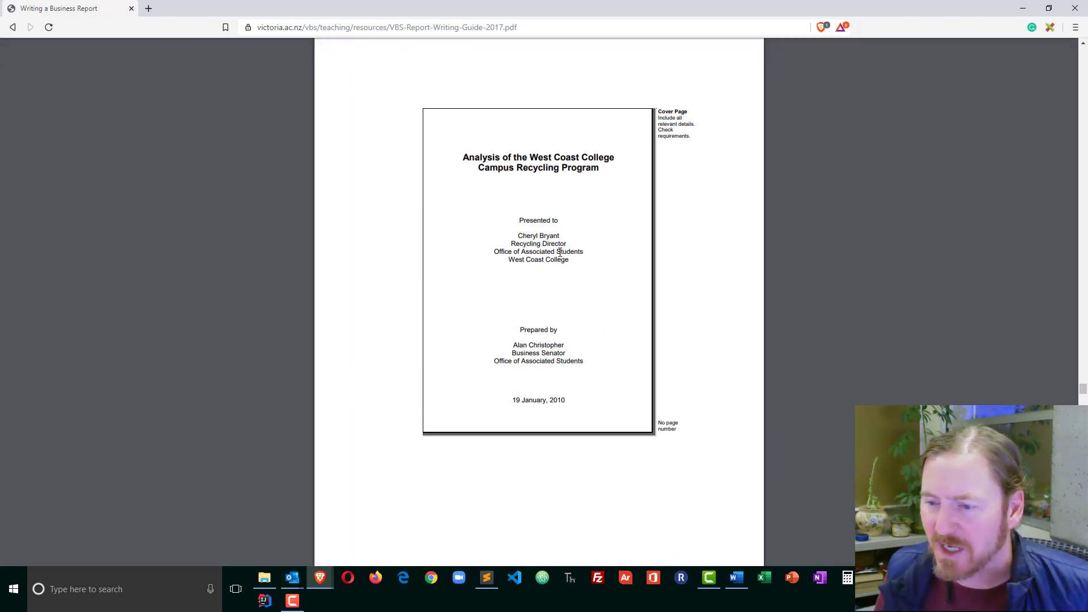
scroll(563, 258, down, 10)
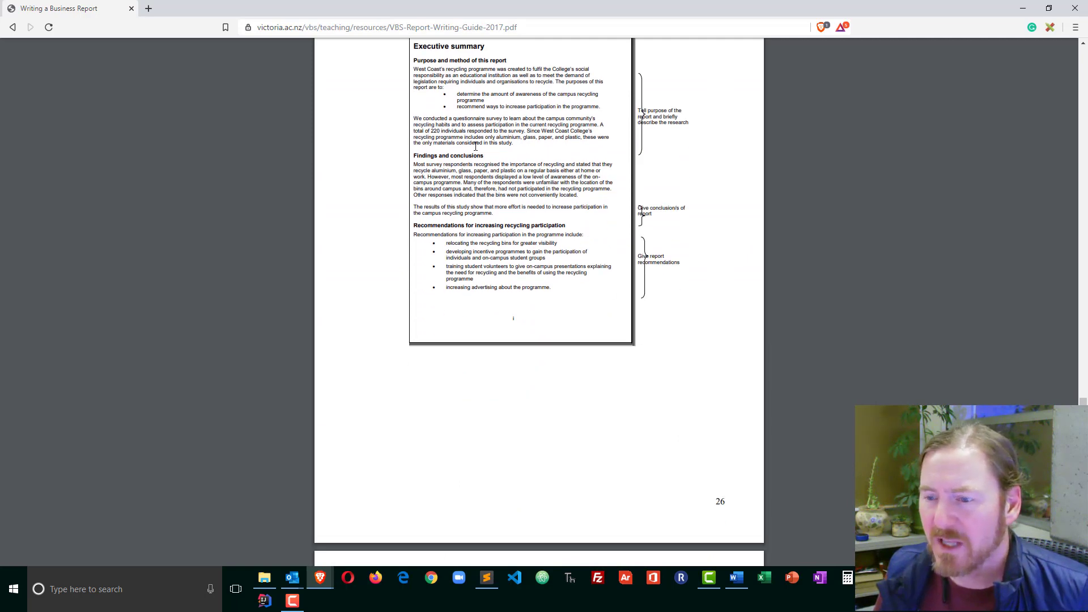
scroll(475, 148, down, 5)
scroll(476, 147, down, 4)
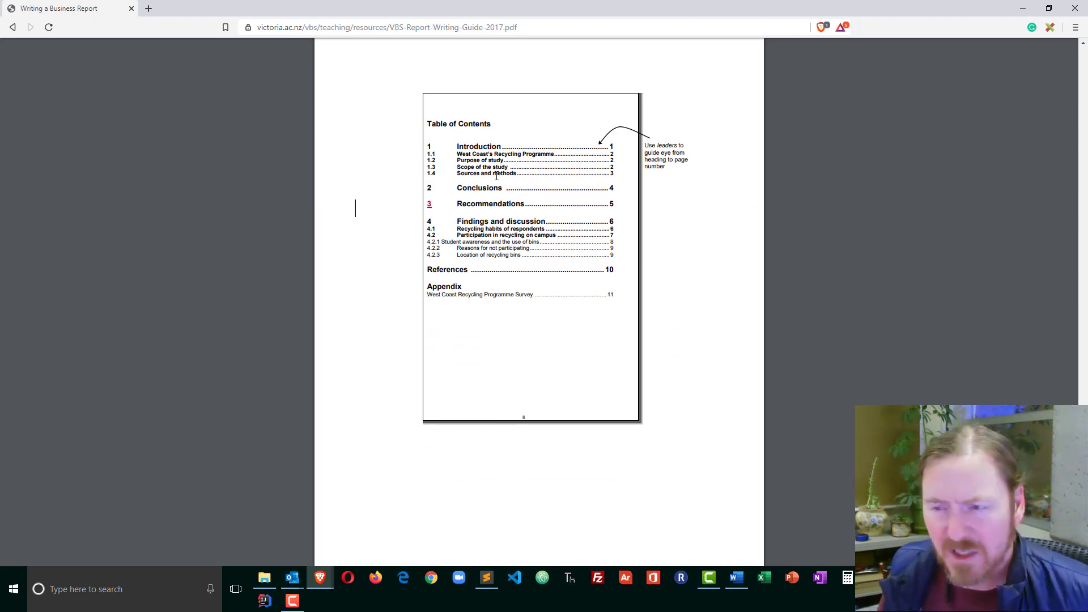
scroll(587, 260, up, 15)
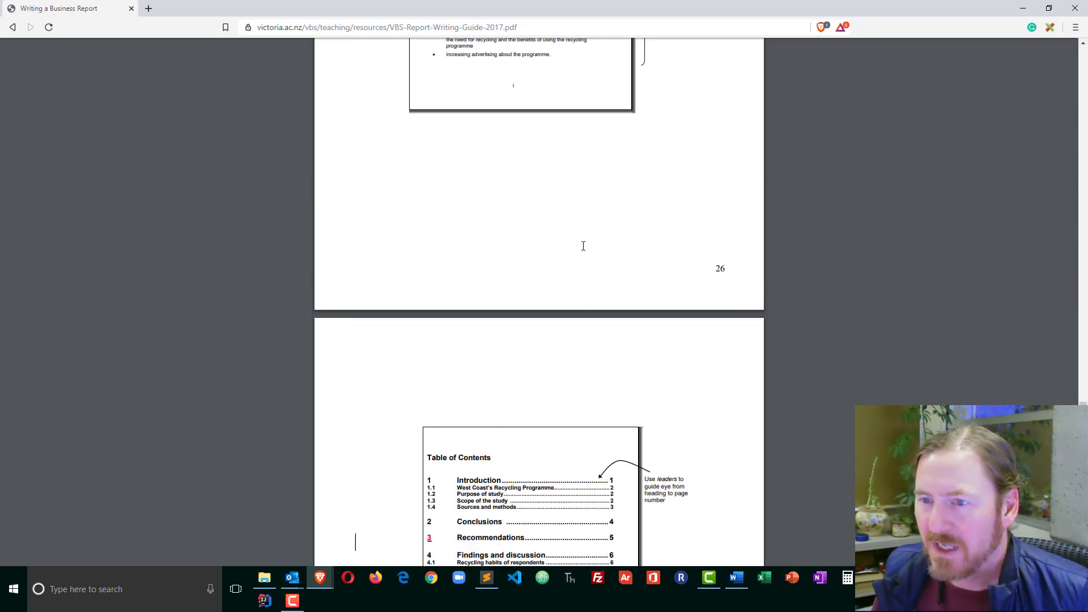
scroll(582, 253, up, 4)
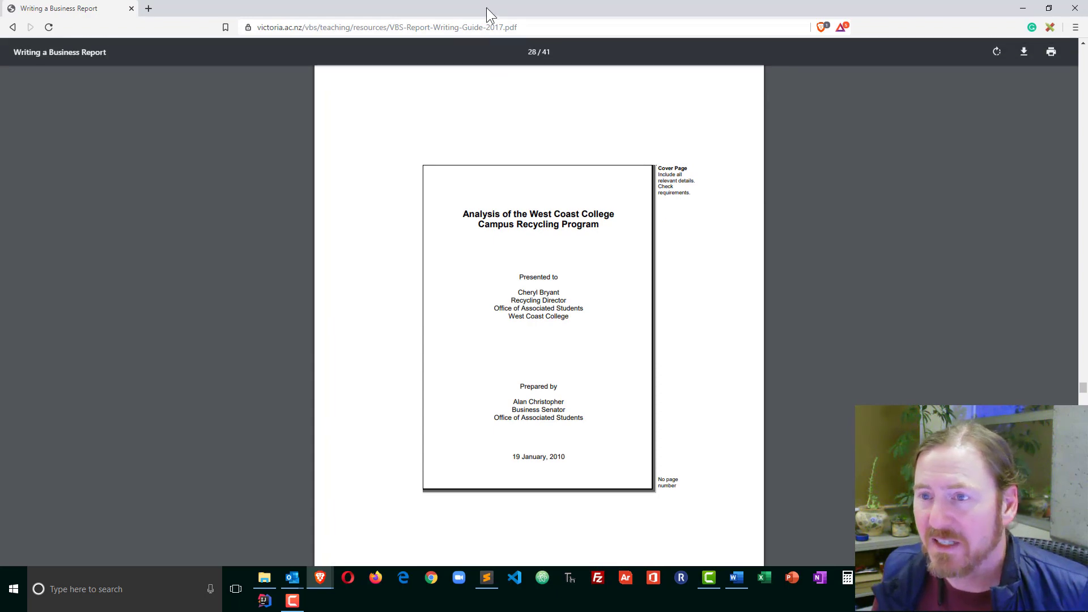
key(alt+Tab)
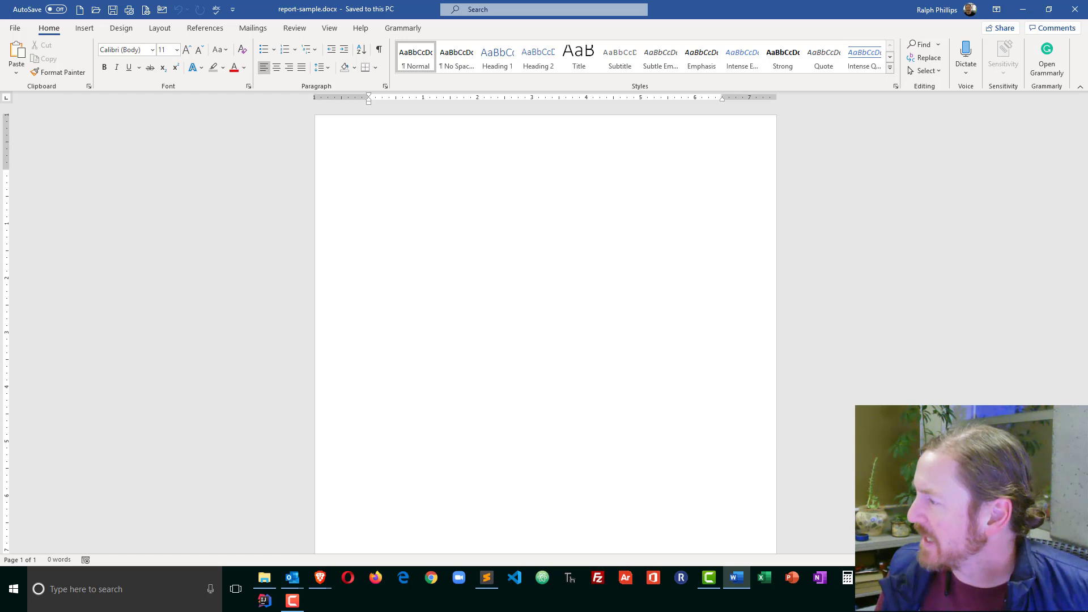
Make the first paragraph Heading 1 and paste in the report title.
click(504, 62)
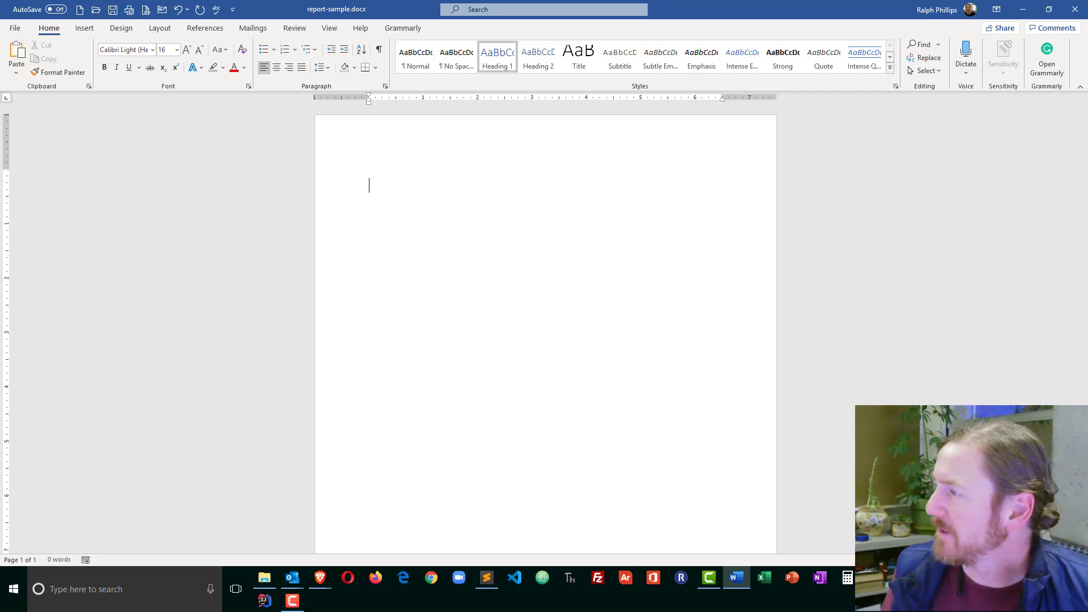
text(Analysis of the West Coast College Campus Recycling Program)
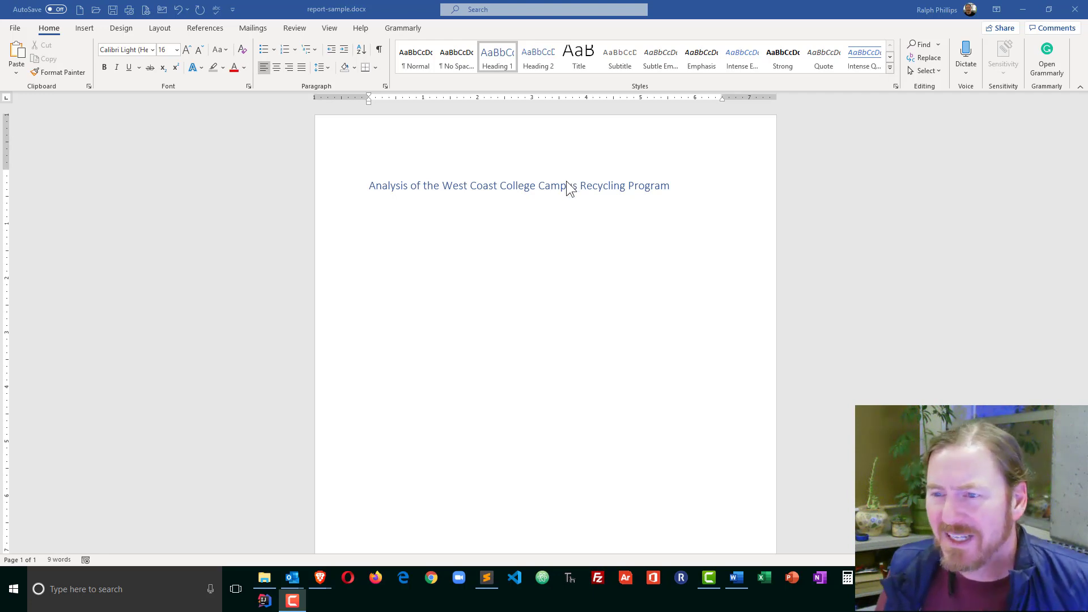
key(alt+Tab)
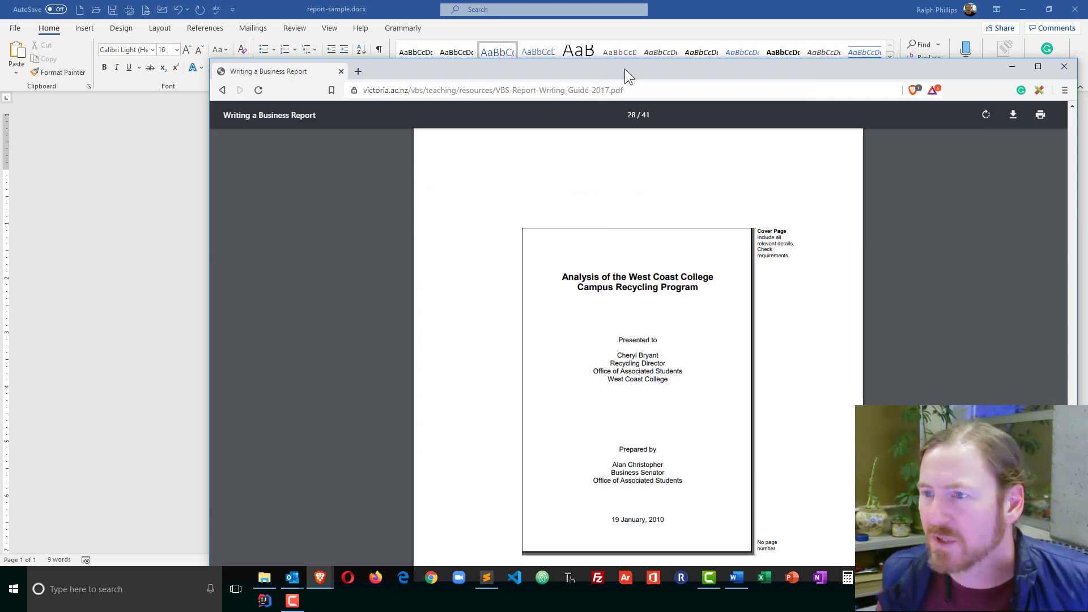
key(alt+Tab)
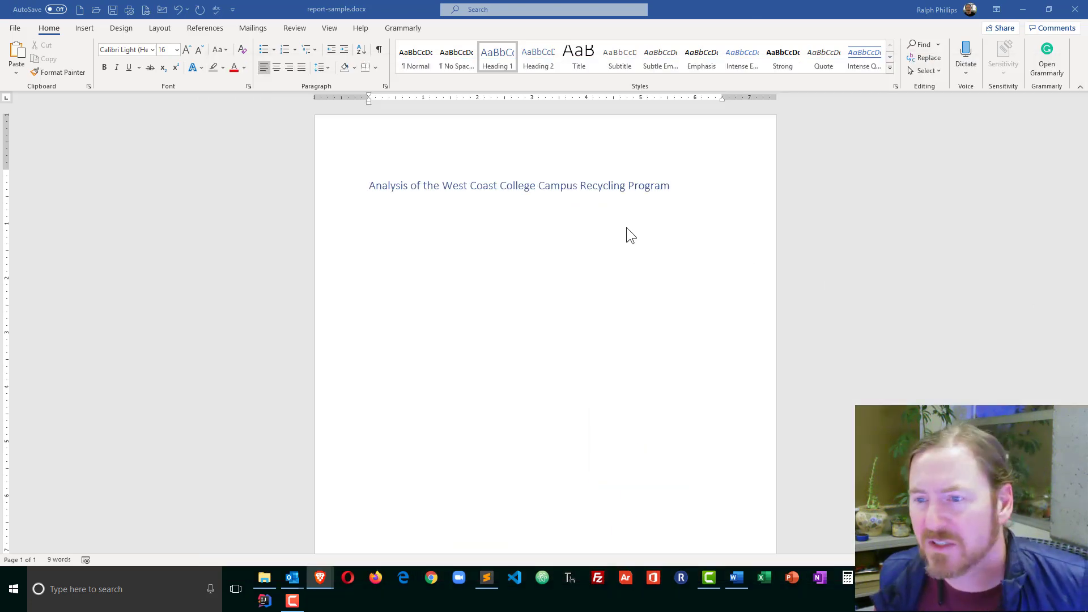
Replace the space before 'Campus' with a line break, putting 'Campus Recycling Program' on line two.
click(537, 187)
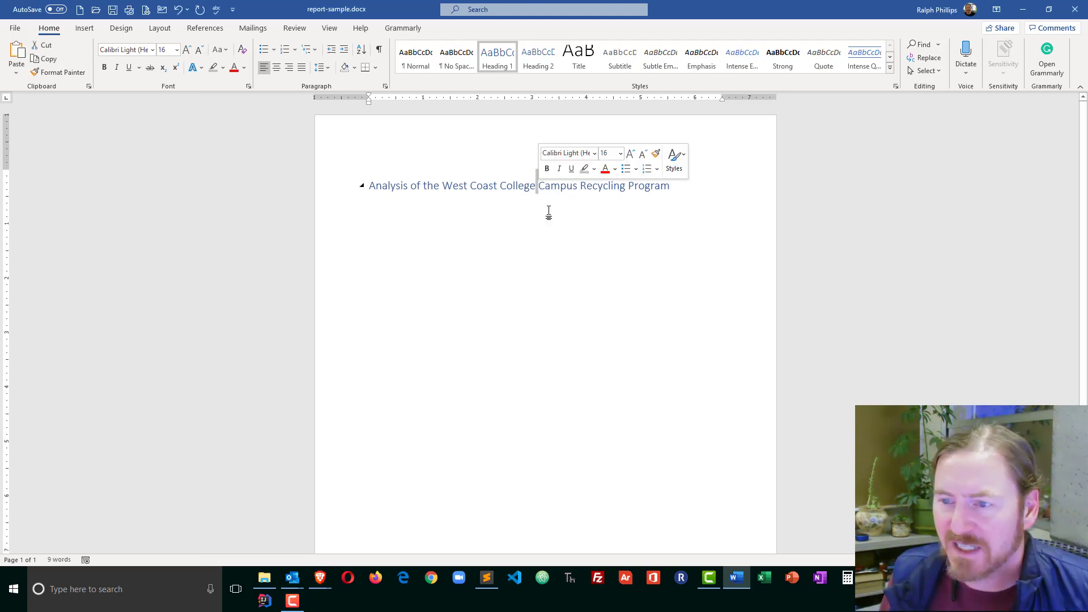
key(Delete)
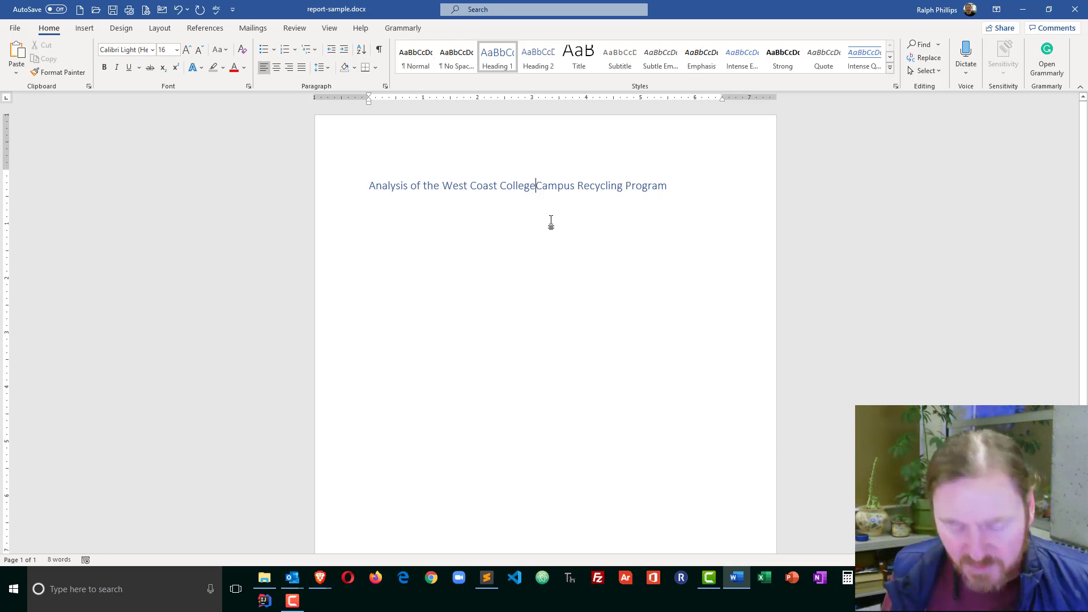
key(shift+Return)
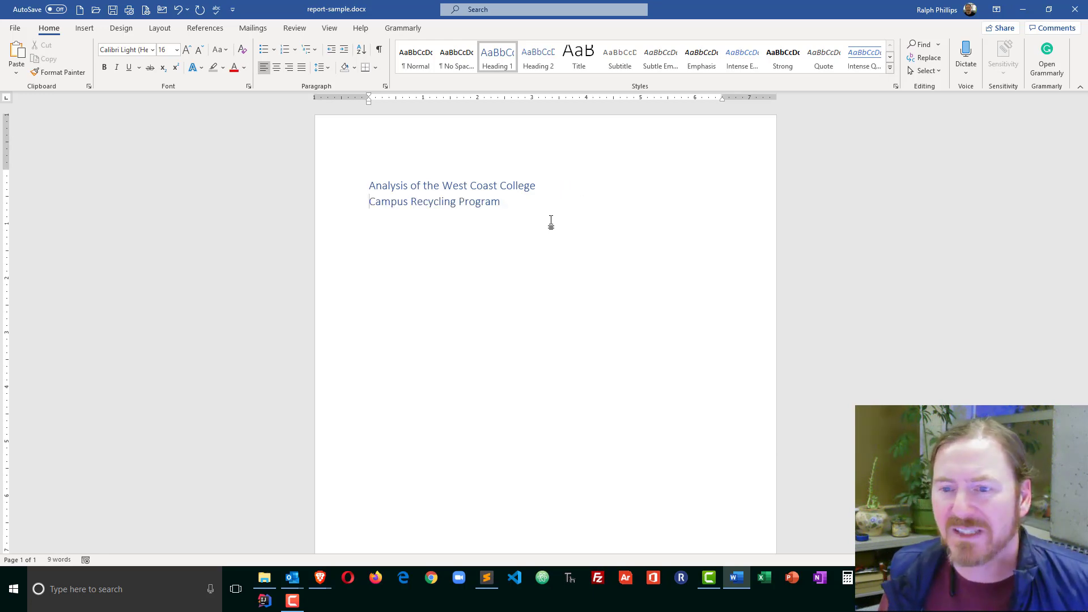
click(379, 49)
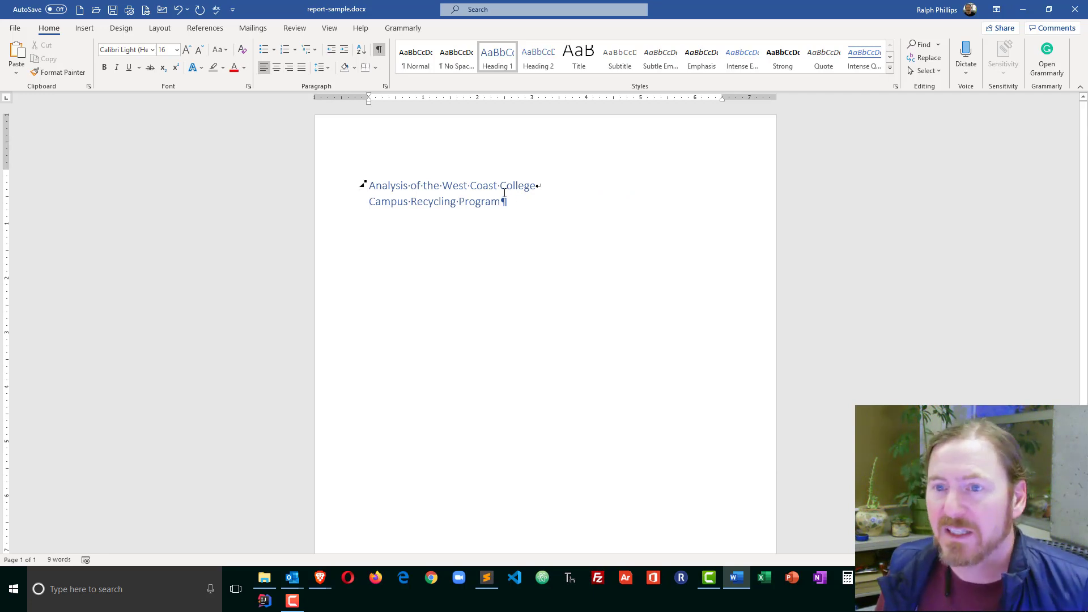
click(380, 48)
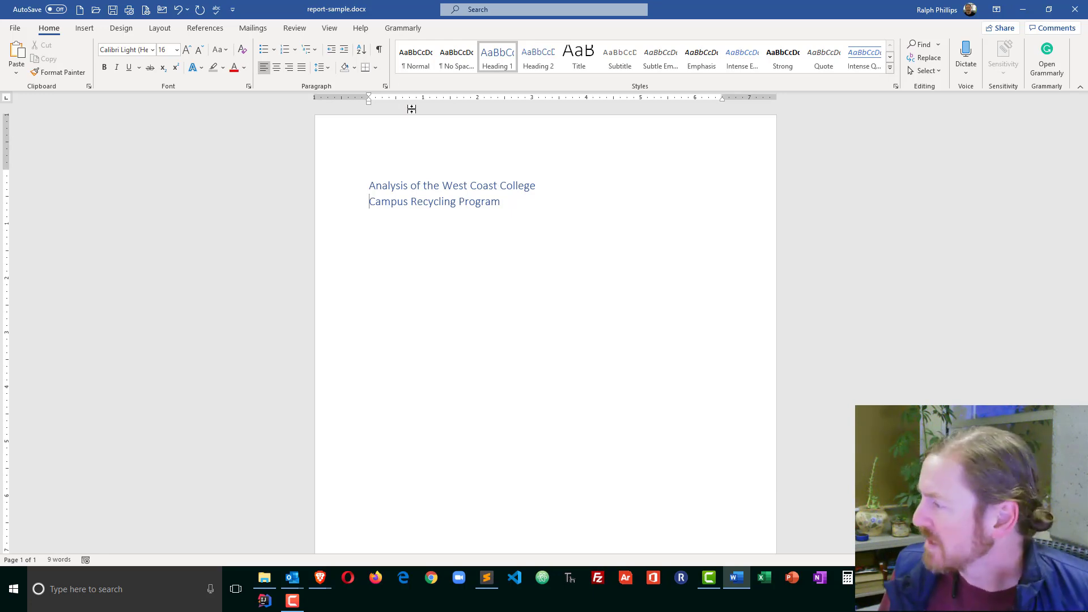
Bring the guide's cover page example back up as a reference for the cover details.
key(alt+Tab)
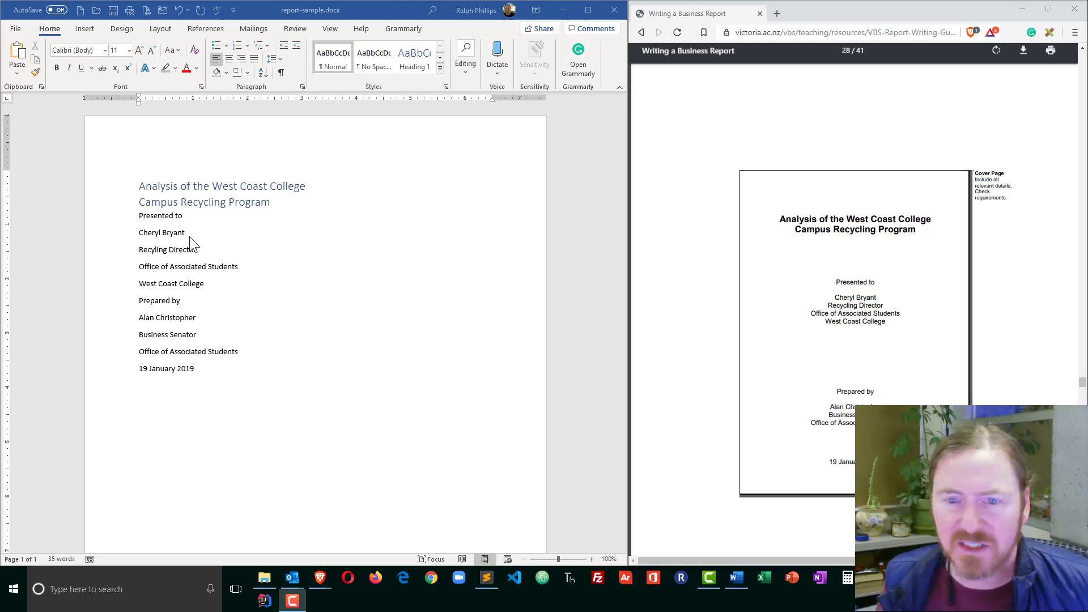
Give the two-line title paragraph 72 pt of Spacing After in Layout.
click(210, 202)
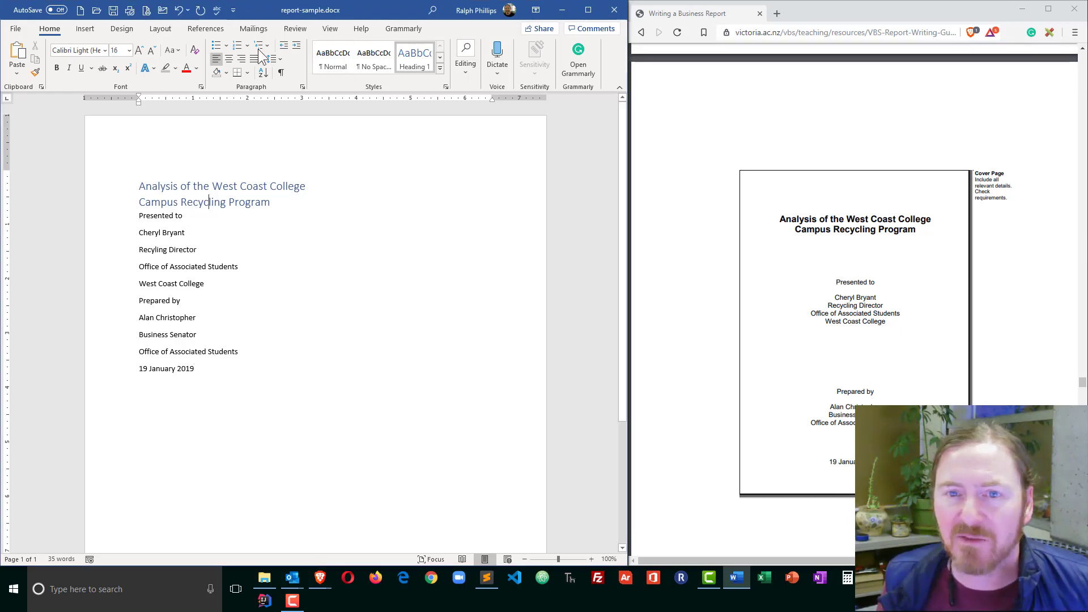
click(154, 32)
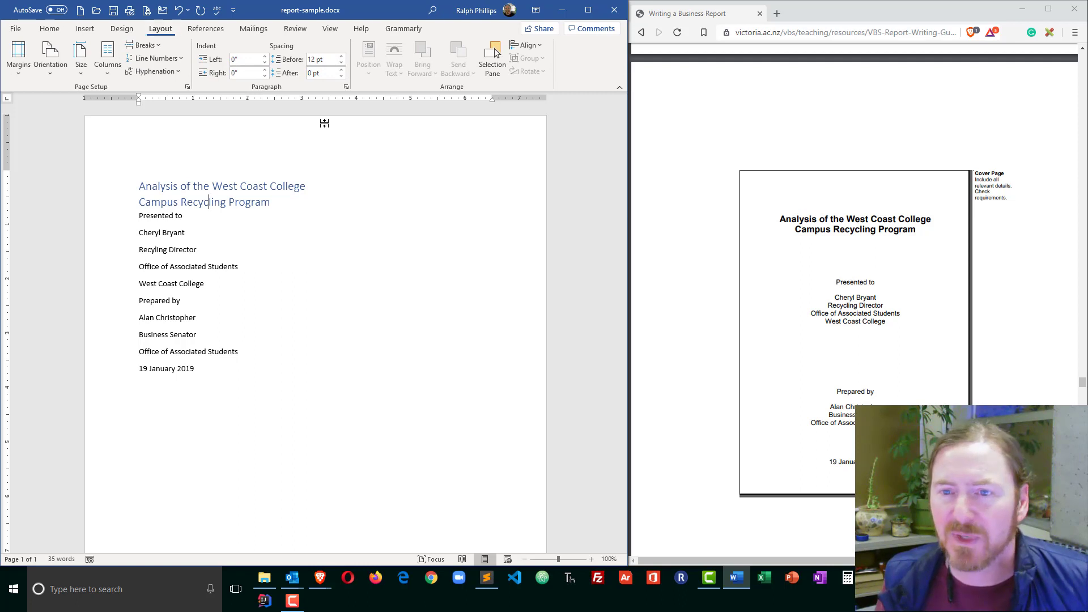
click(342, 70)
click(341, 70)
drag(341, 70, 341, 70)
click(341, 70)
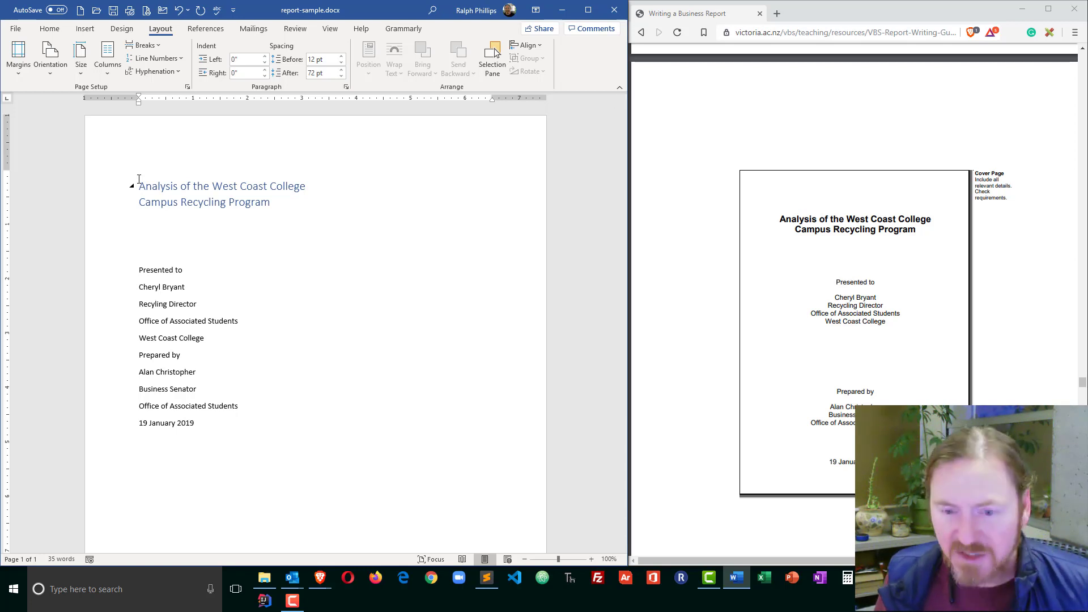
Select the title through the date and centre it with Ctrl+E.
key(ctrl+a)
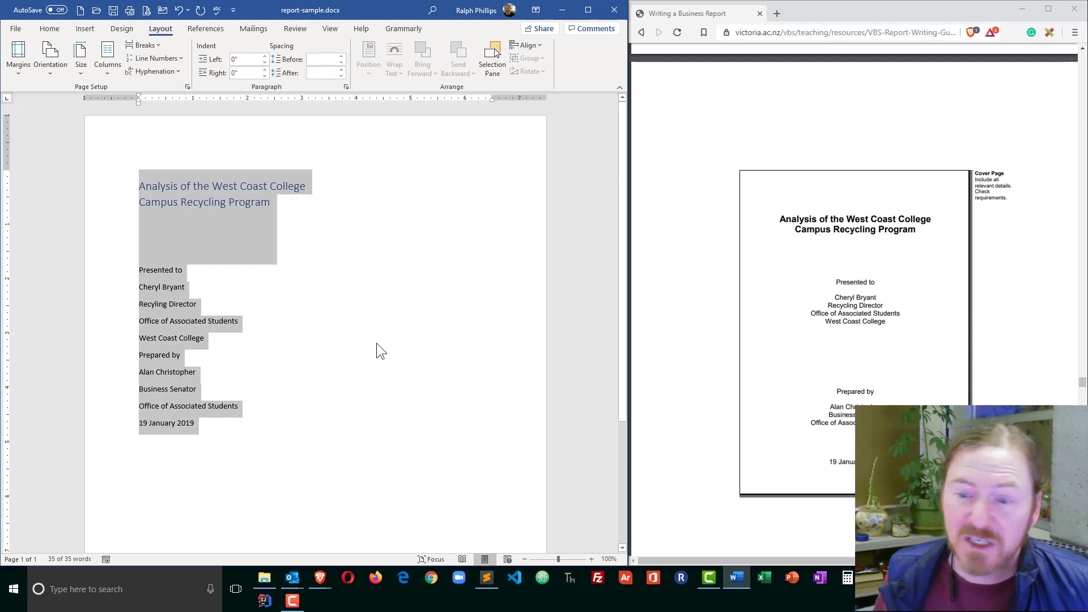
click(377, 342)
scroll(375, 382, down, 3)
scroll(374, 397, up, 3)
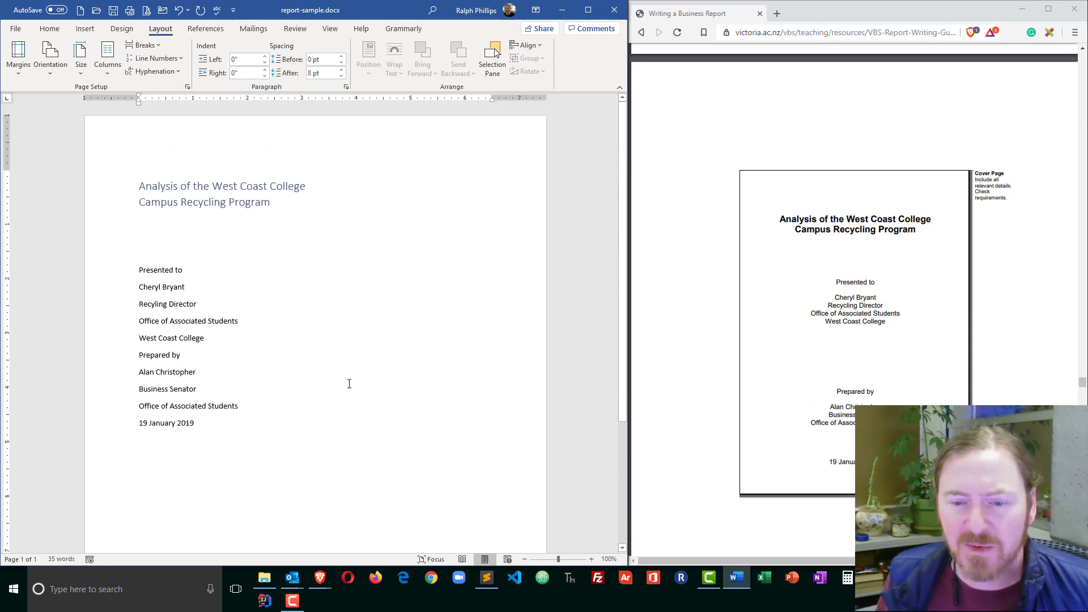
scroll(144, 143, down, 2)
drag(141, 132, 237, 384)
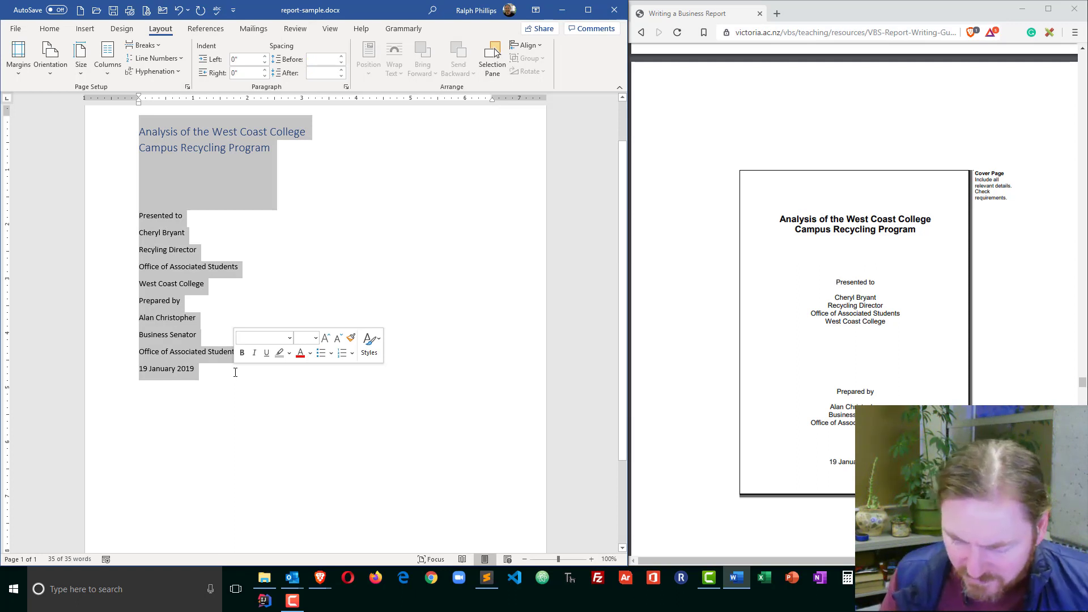
key(ctrl+e)
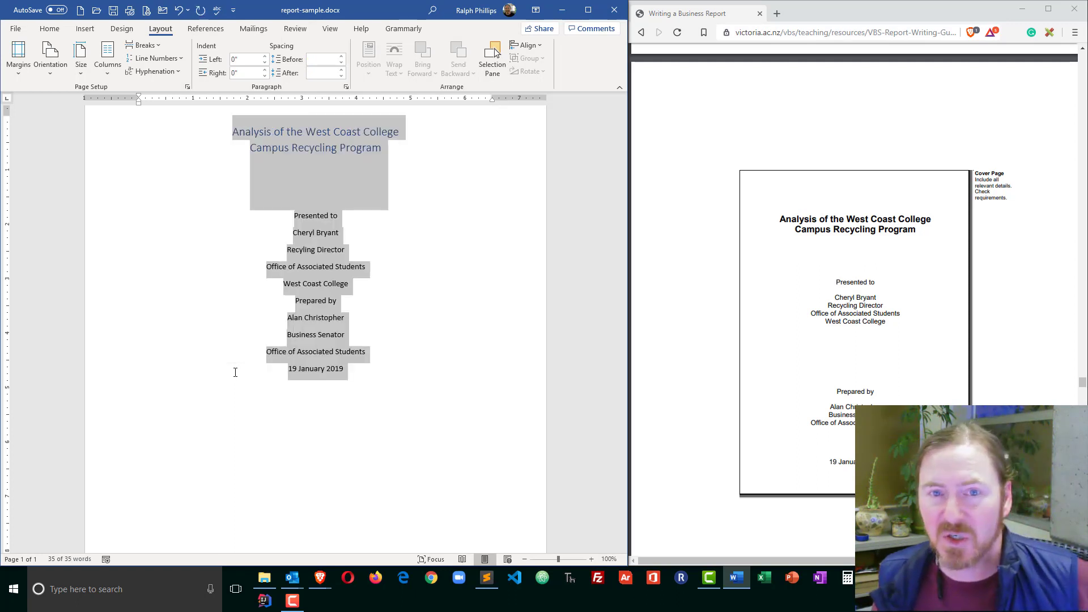
click(44, 32)
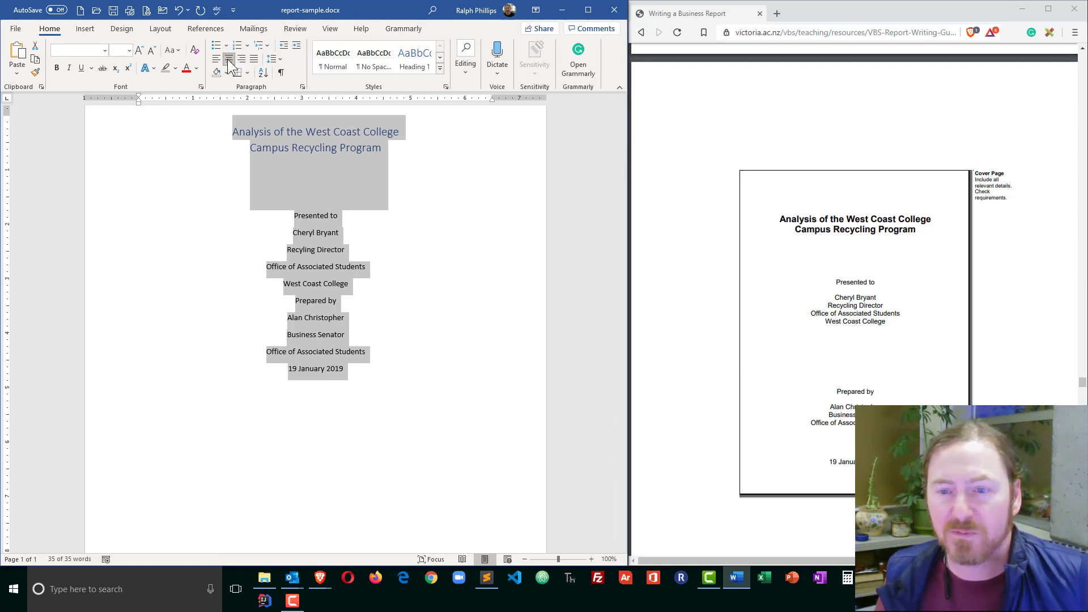
click(370, 292)
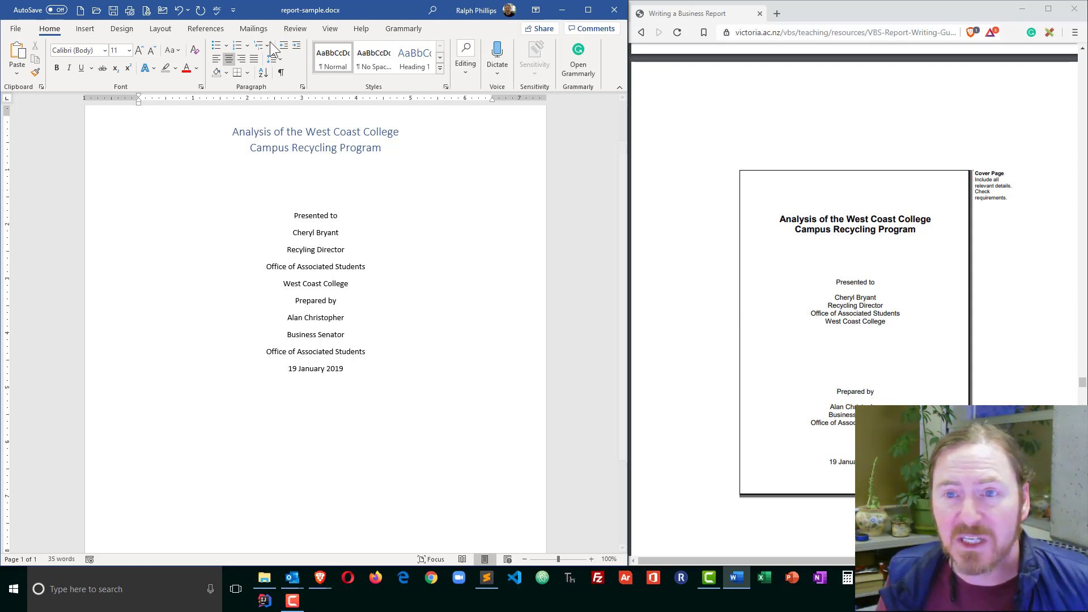
Set Spacing After to 0 pt on the recipient's four detail lines.
click(281, 72)
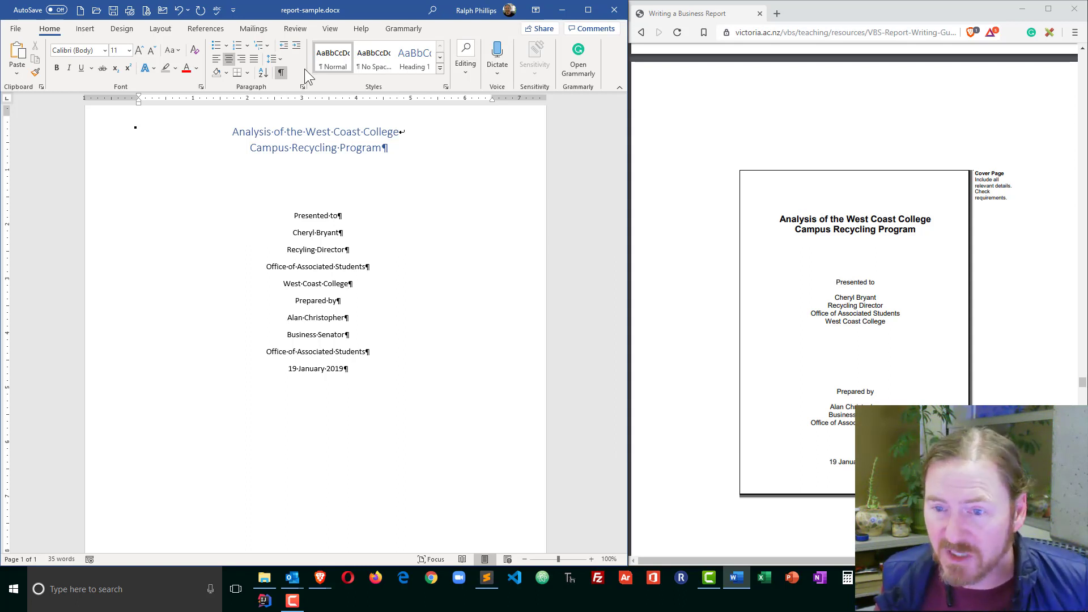
click(282, 71)
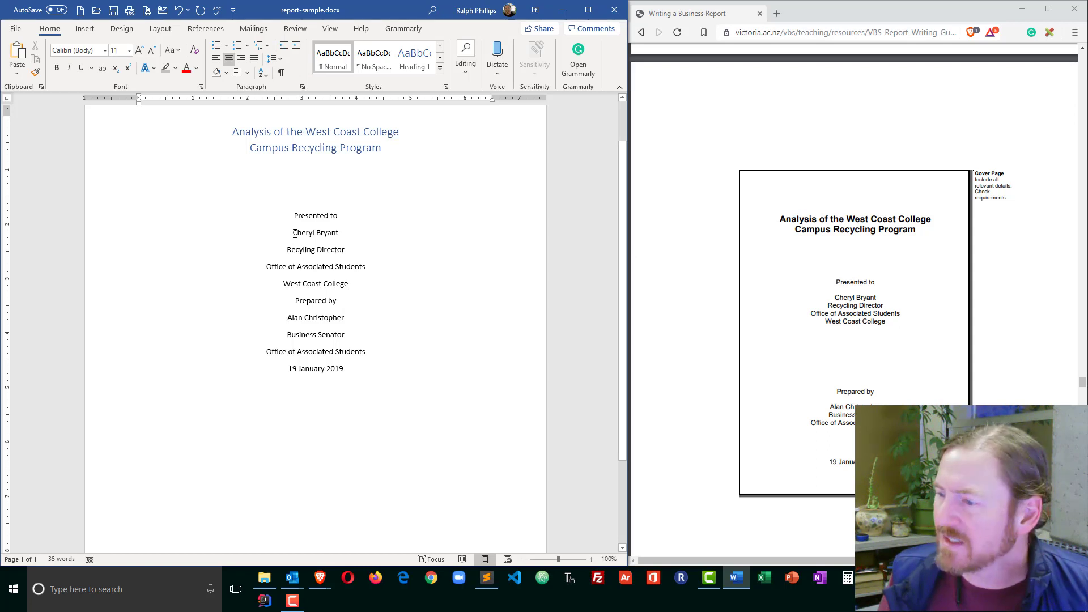
drag(293, 233, 362, 283)
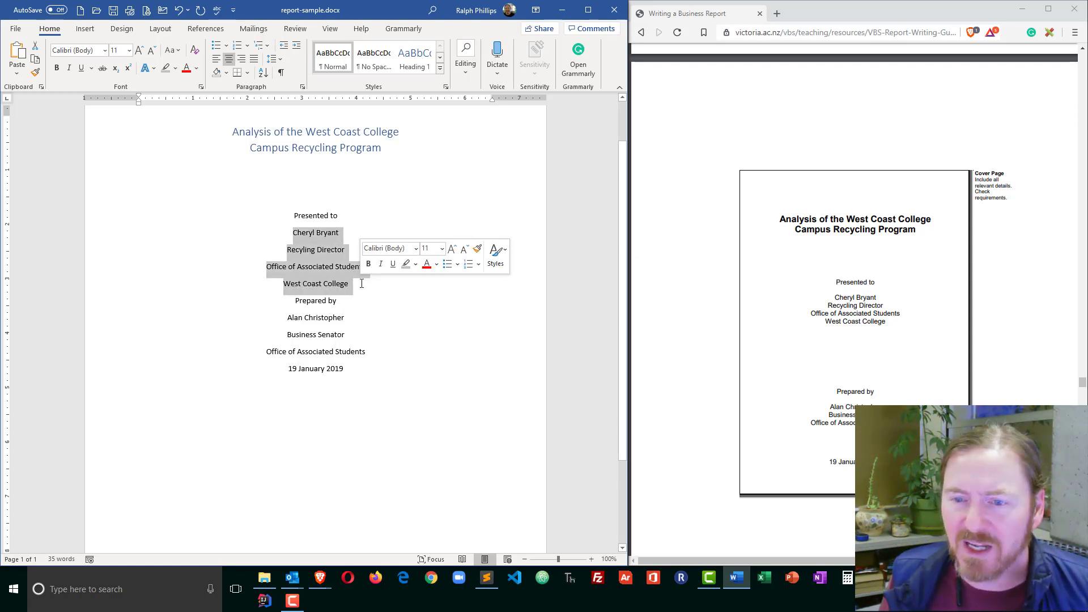
click(160, 29)
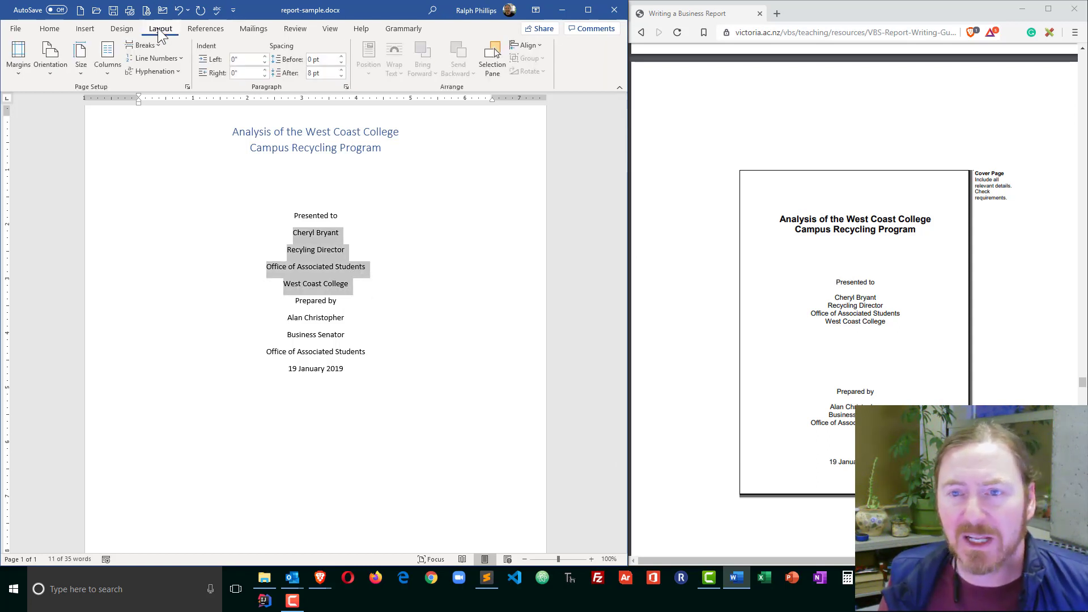
click(342, 76)
click(341, 76)
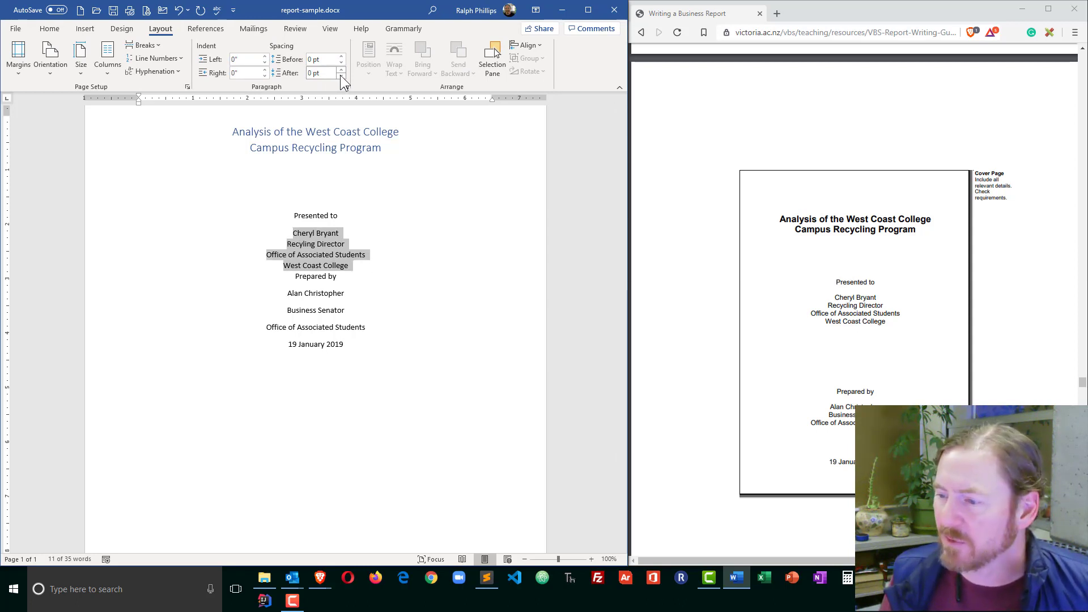
click(315, 277)
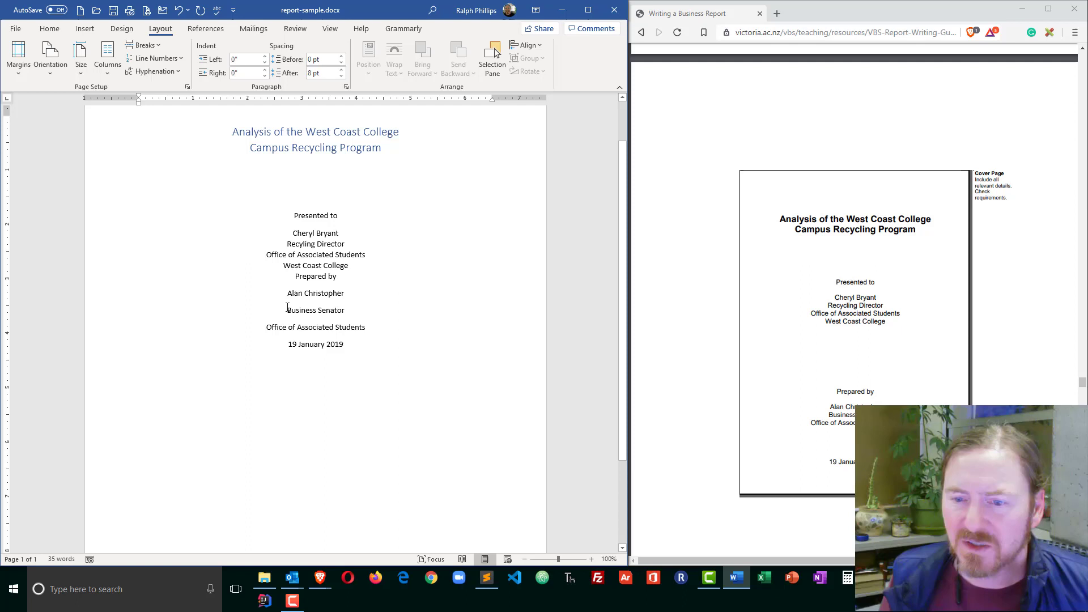
Set 0 pt Spacing After on the Business Senator-to-date lines and the preparer's three lines.
drag(289, 310, 347, 347)
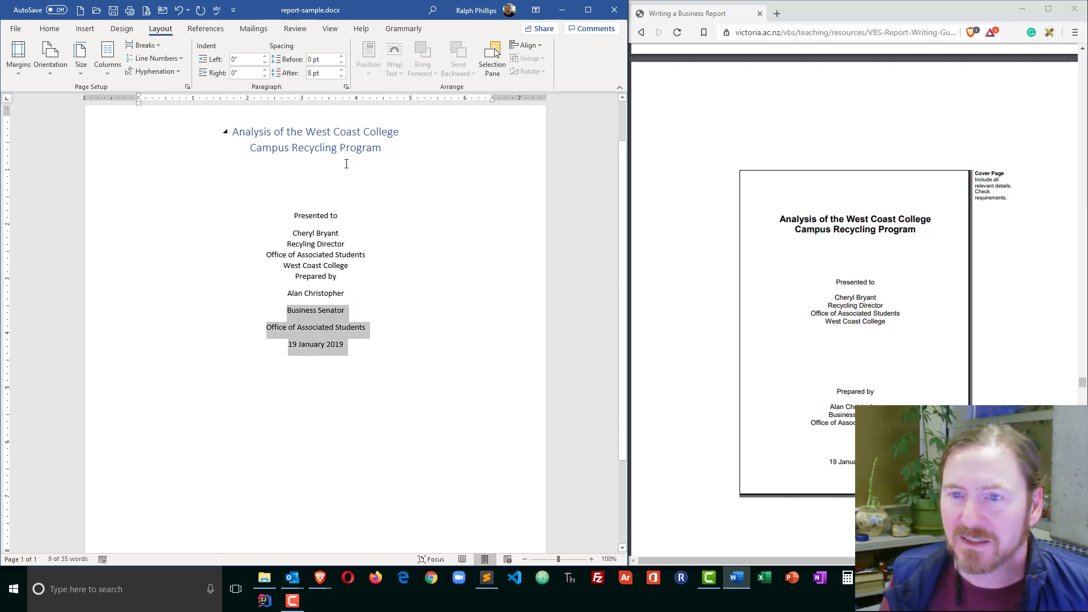
click(342, 76)
click(343, 76)
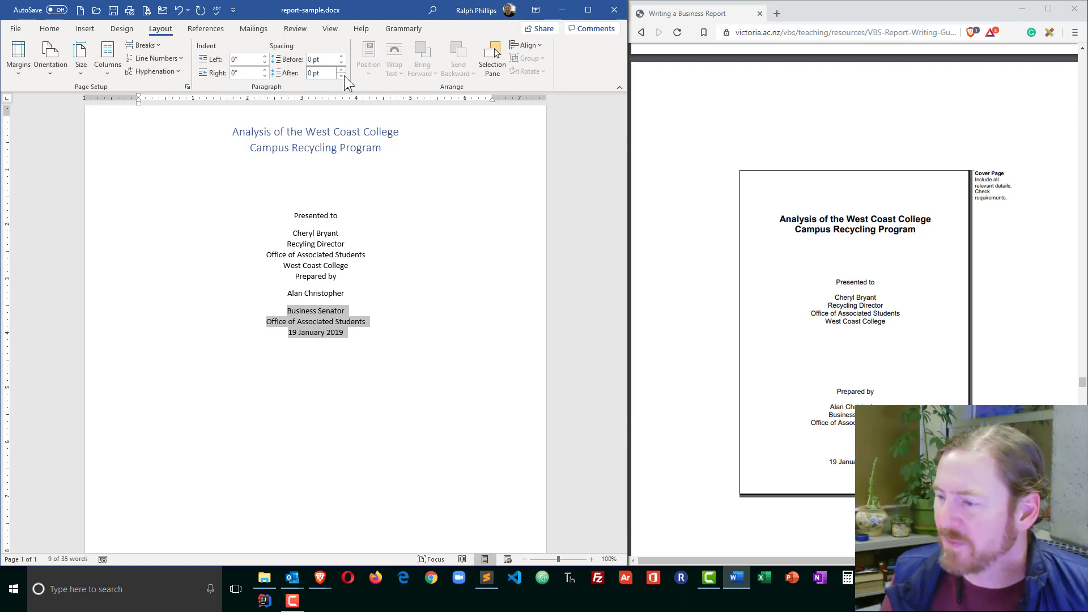
click(351, 362)
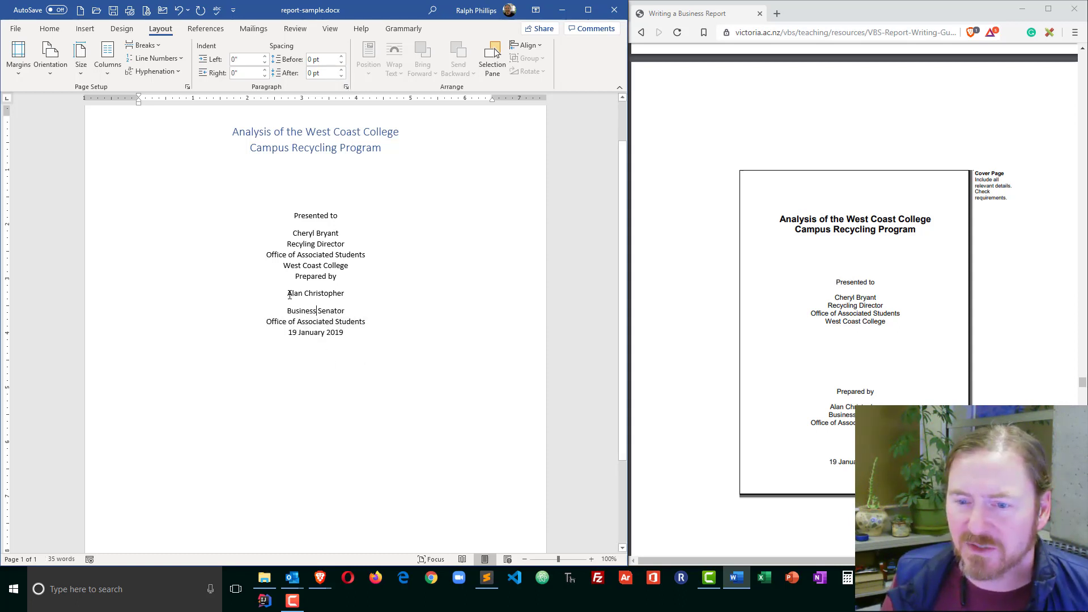
drag(288, 293, 365, 323)
click(342, 75)
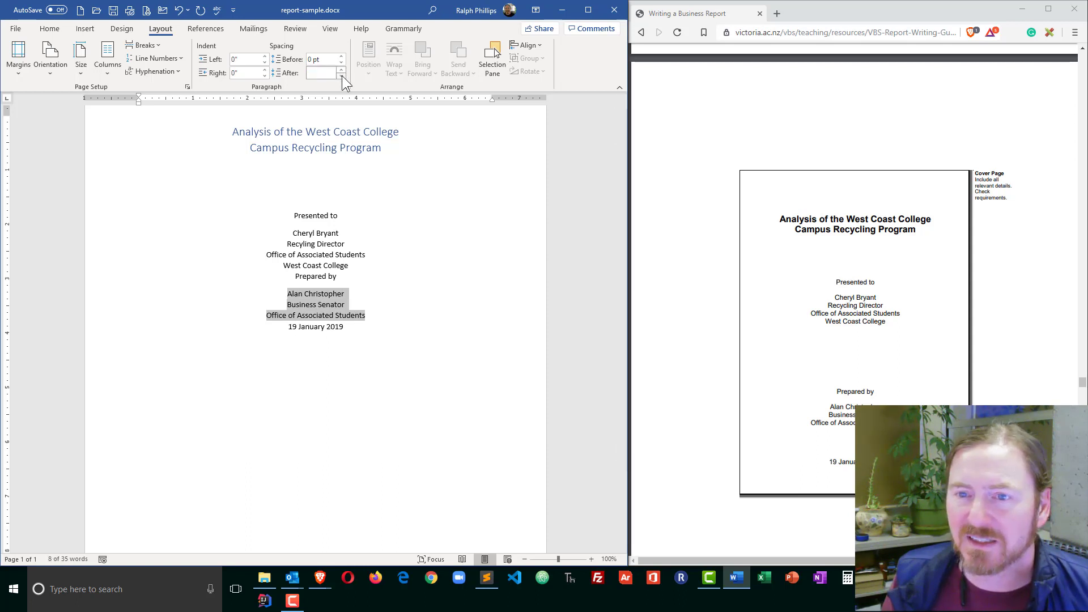
Add Spacing Before to the date line to push it down the page.
click(321, 328)
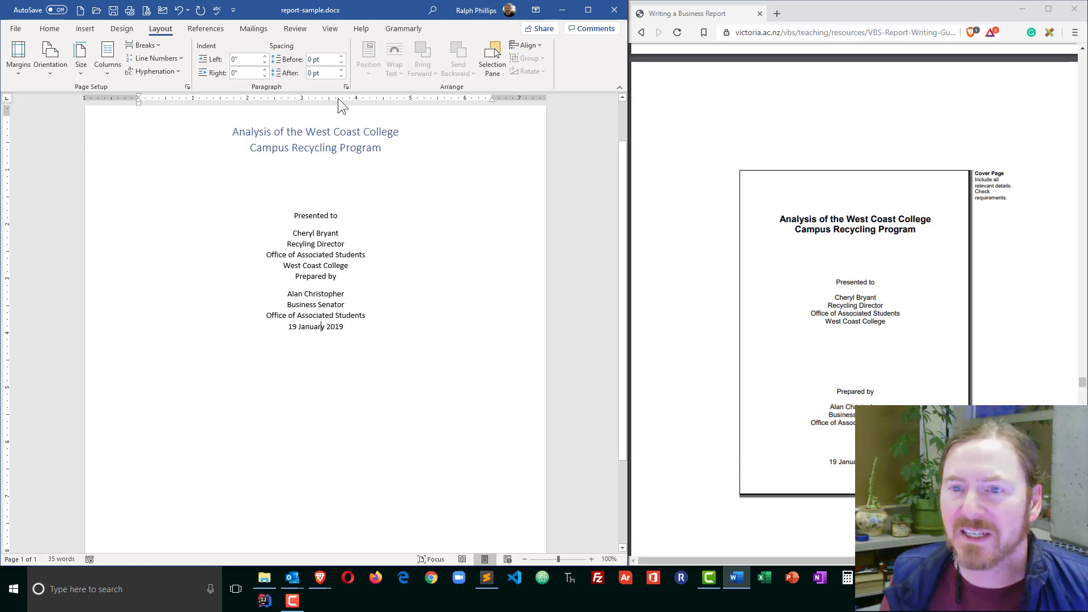
click(341, 56)
click(341, 56)
triple_click(342, 56)
triple_click(341, 57)
double_click(341, 56)
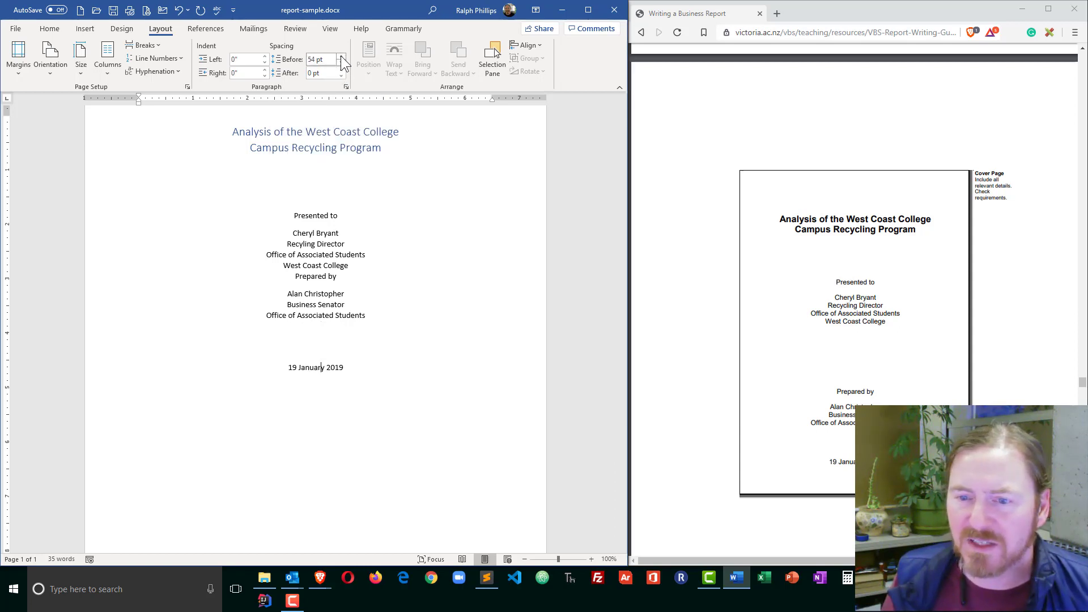
double_click(342, 56)
double_click(341, 56)
click(341, 56)
Give the preparer's detail block 102 pt of Spacing Before.
click(328, 294)
click(341, 56)
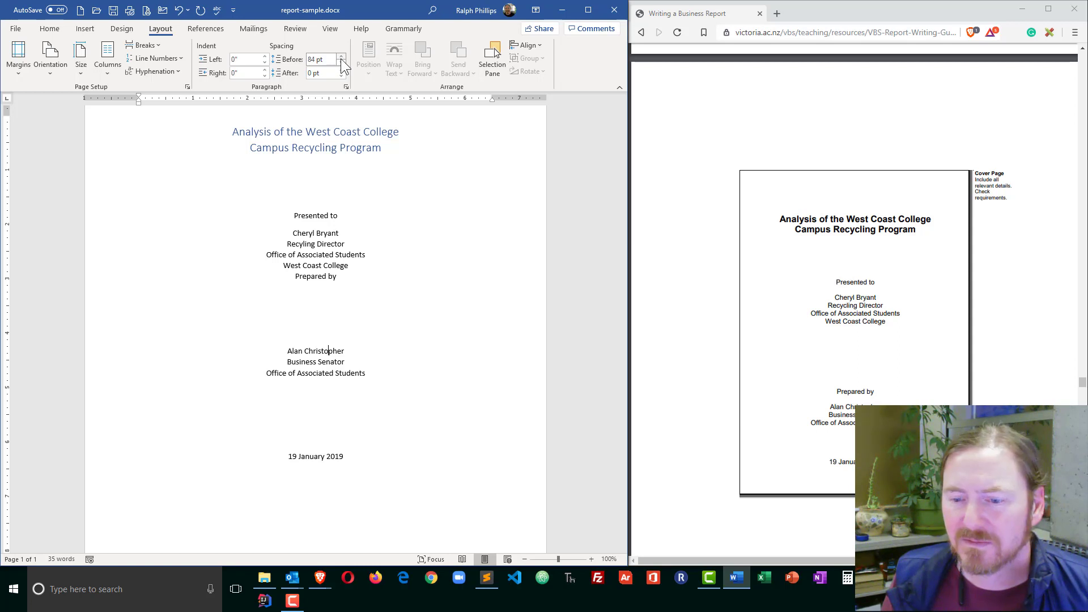
double_click(341, 56)
click(341, 56)
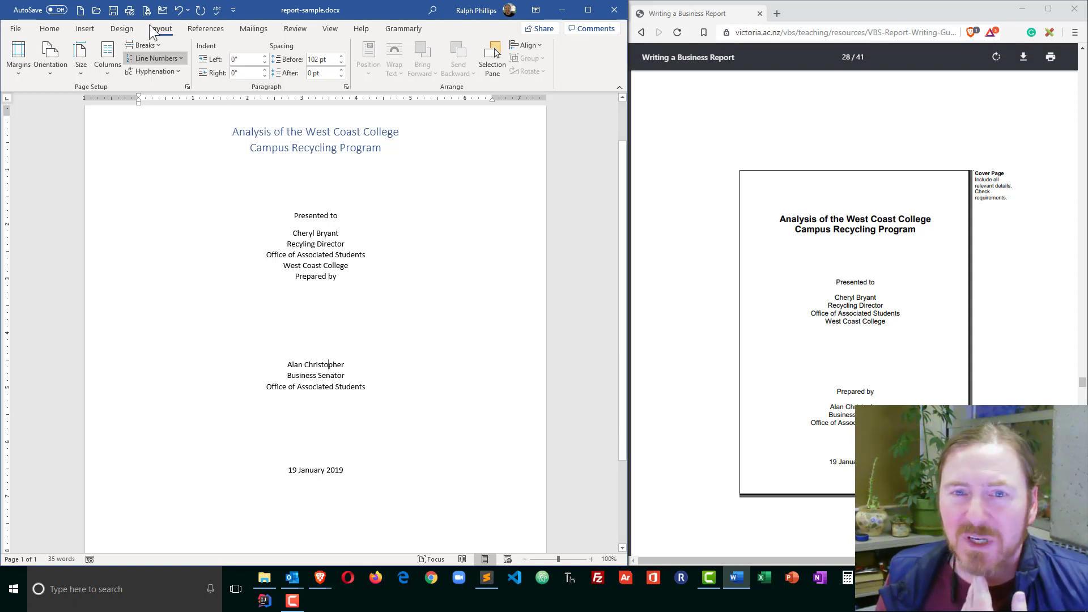
click(49, 30)
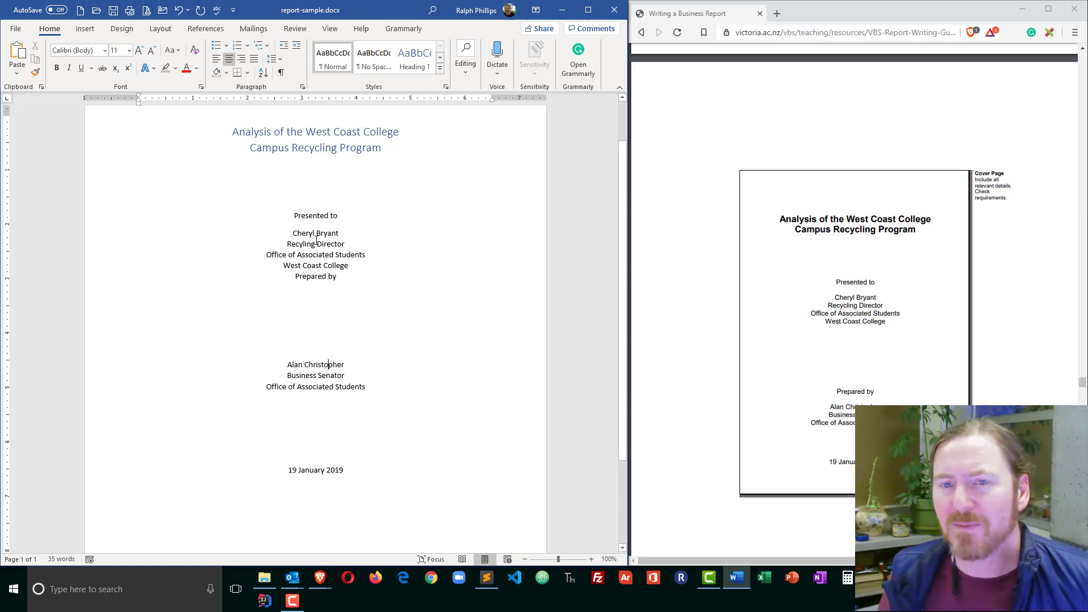
Modify the Normal style to use Times New Roman at 12 pt.
right_click(328, 49)
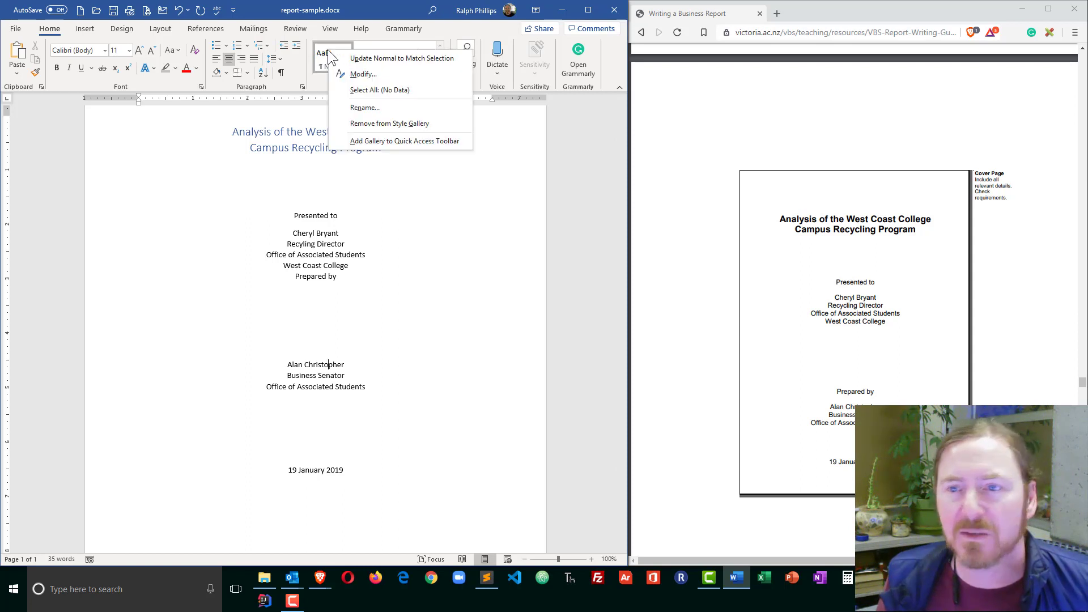
click(354, 74)
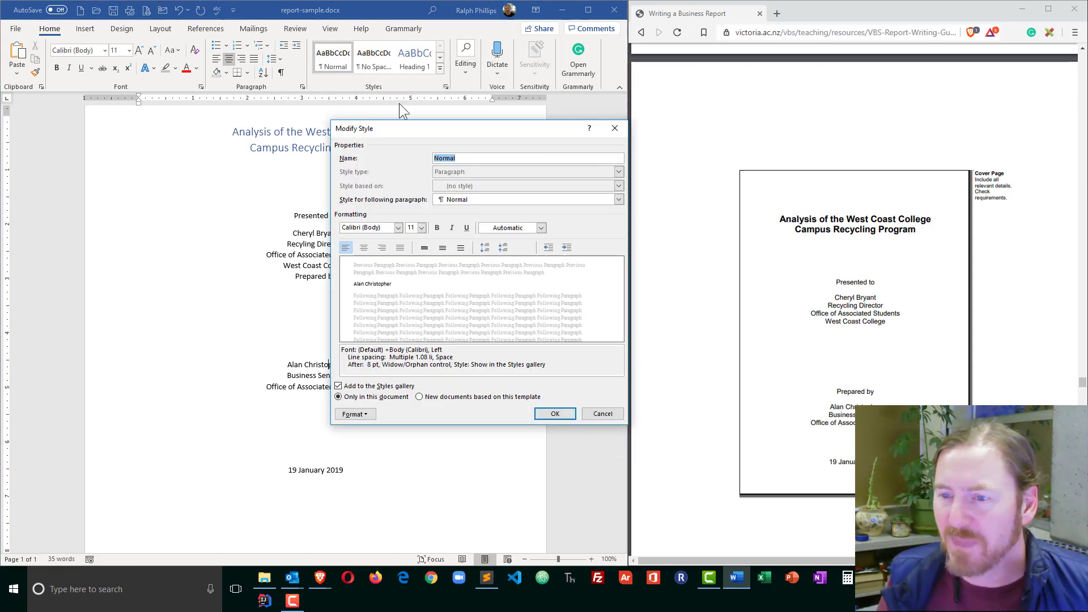
click(422, 227)
click(412, 271)
click(387, 228)
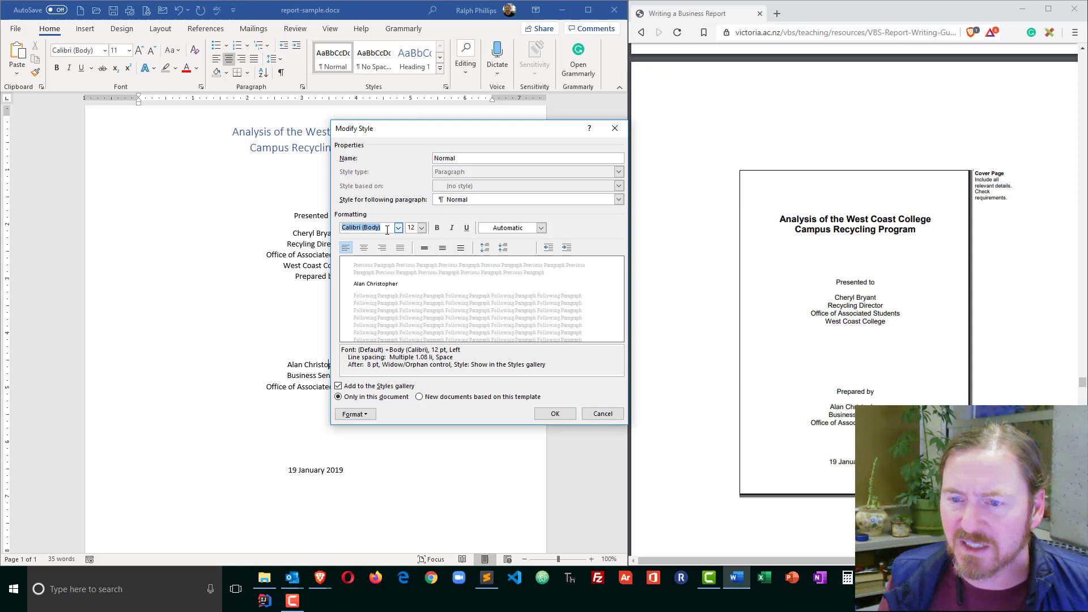
text(Times New Roman)
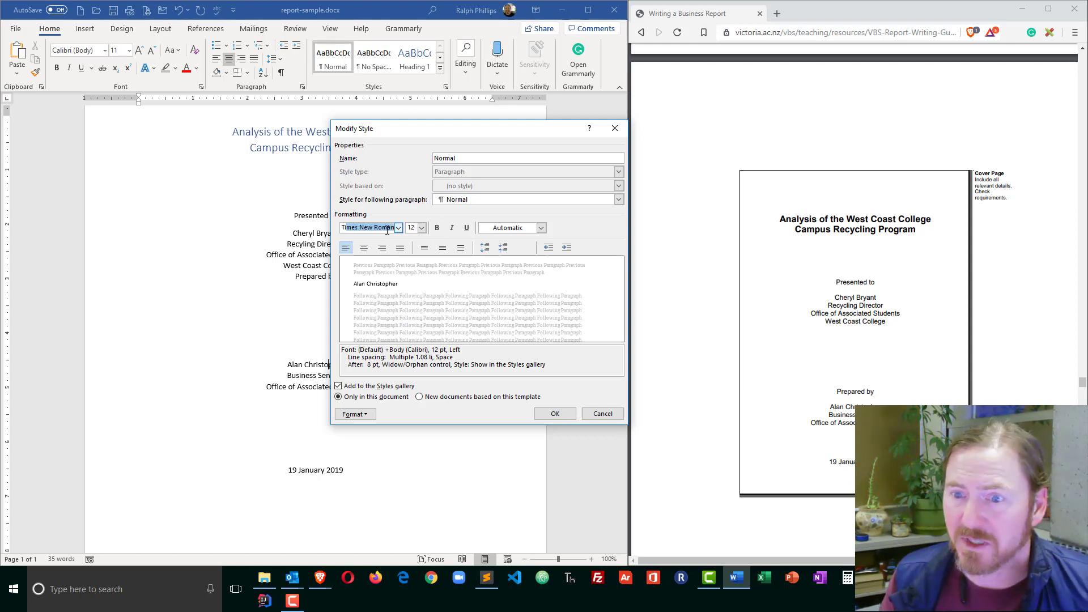
key(Tab)
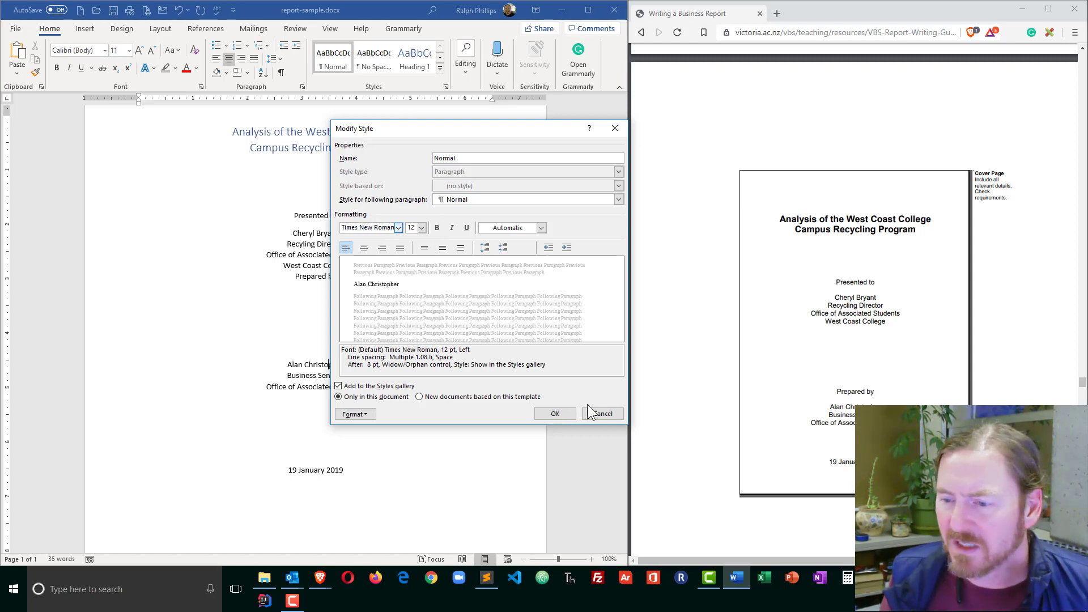
click(555, 413)
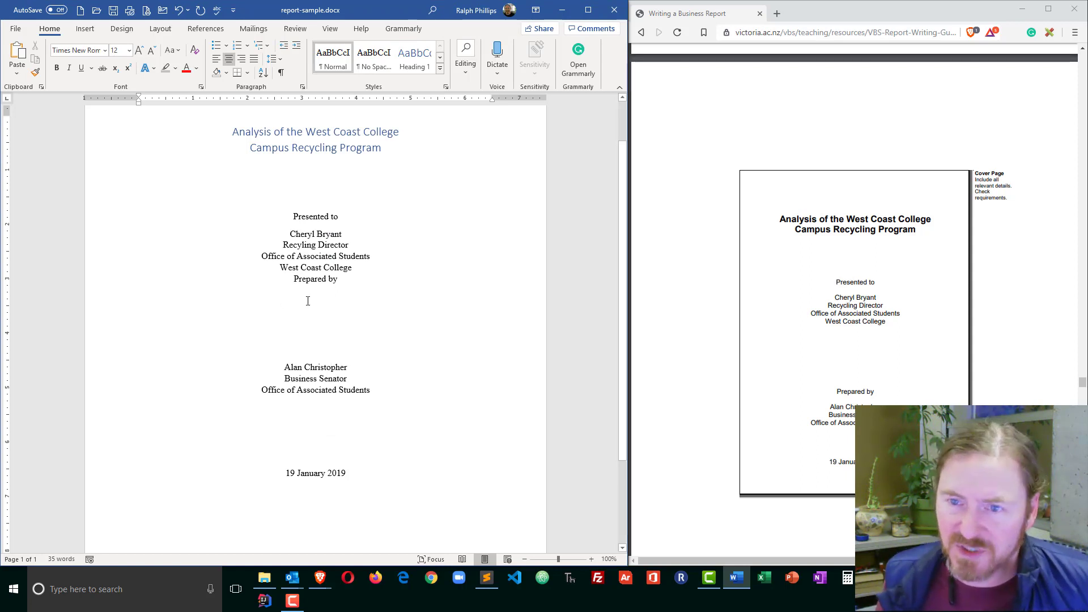
Give the 'Prepared by' line 96 pt of Spacing Before to separate the preparer group.
scroll(305, 272, up, 2)
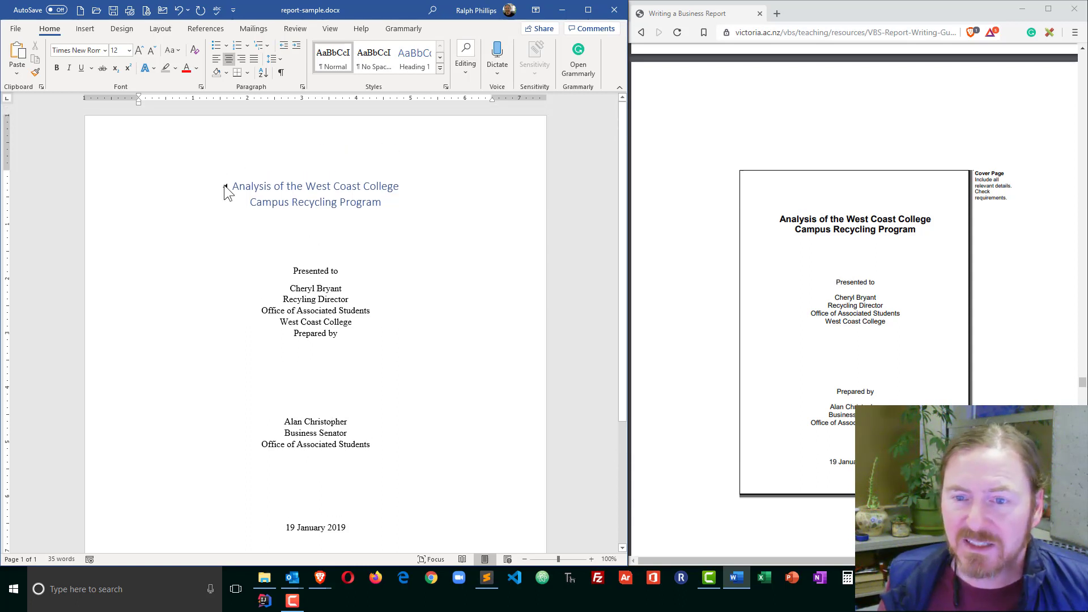
scroll(327, 344, down, 6)
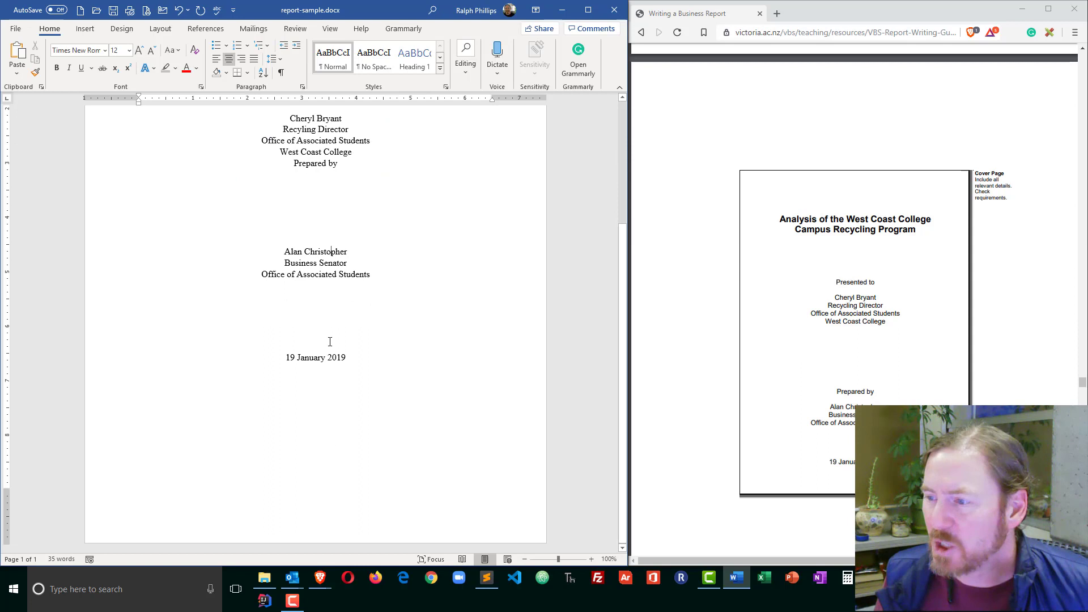
scroll(330, 342, up, 5)
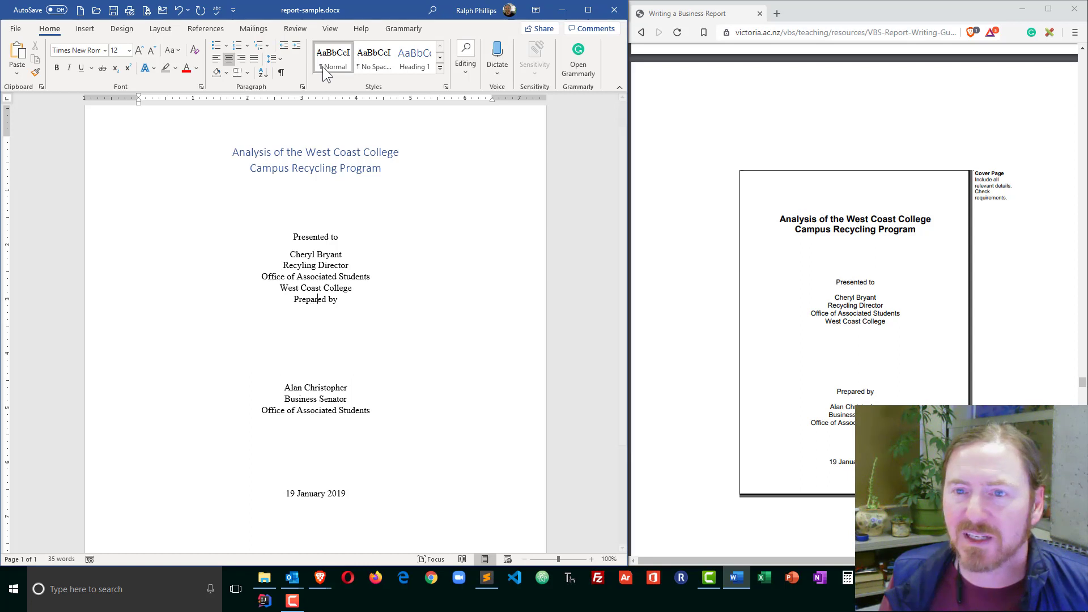
click(160, 28)
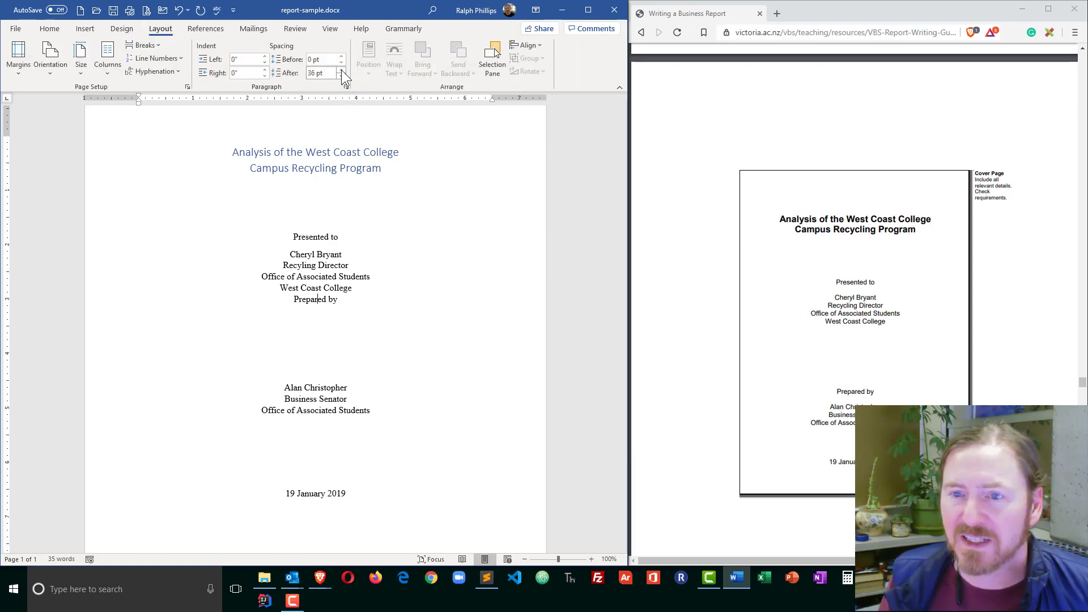
key(ctrl+z)
click(347, 458)
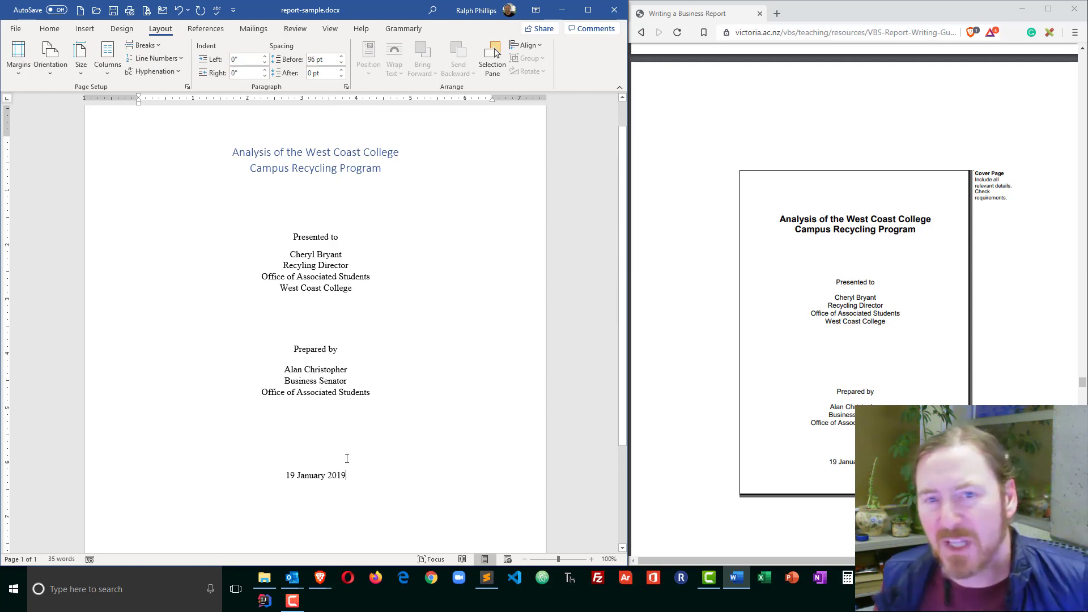
scroll(347, 458, down, 3)
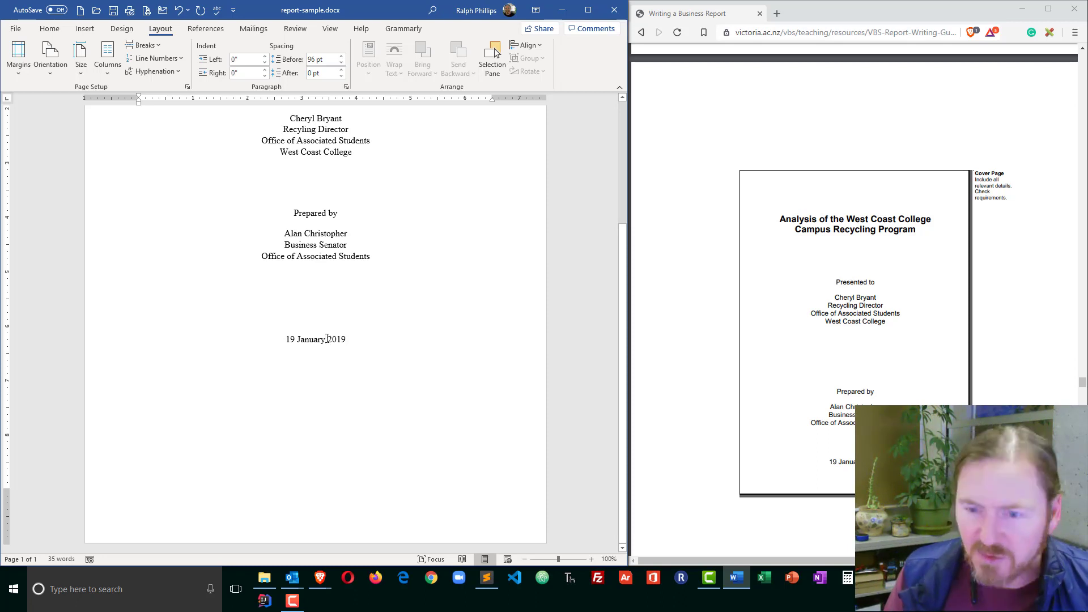
Add a comma after January, insert a page break, and left-align the new page.
click(327, 339)
text(,)
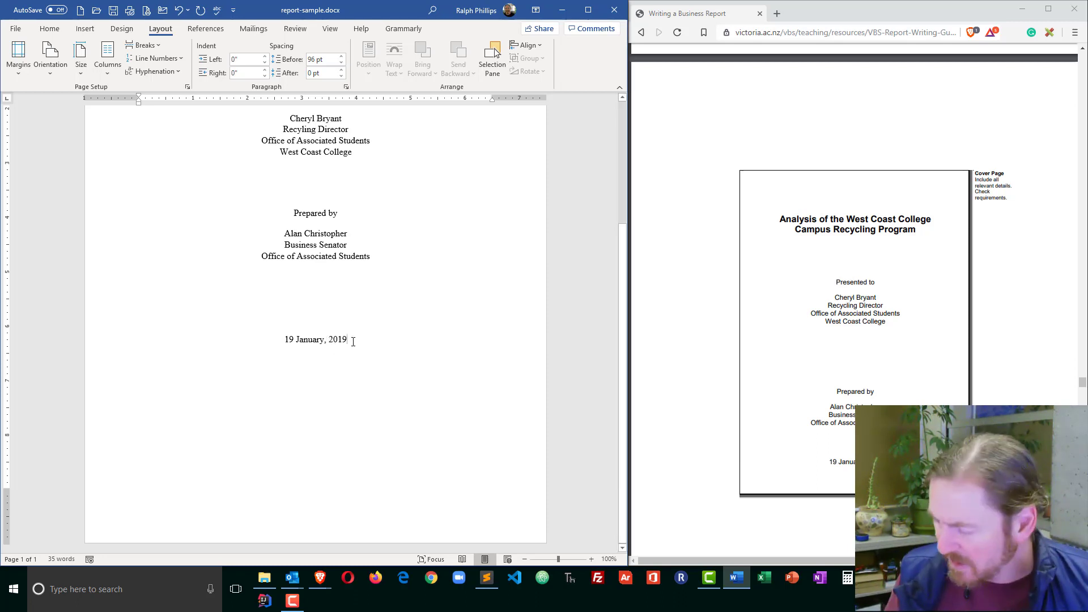
key(ctrl+Return)
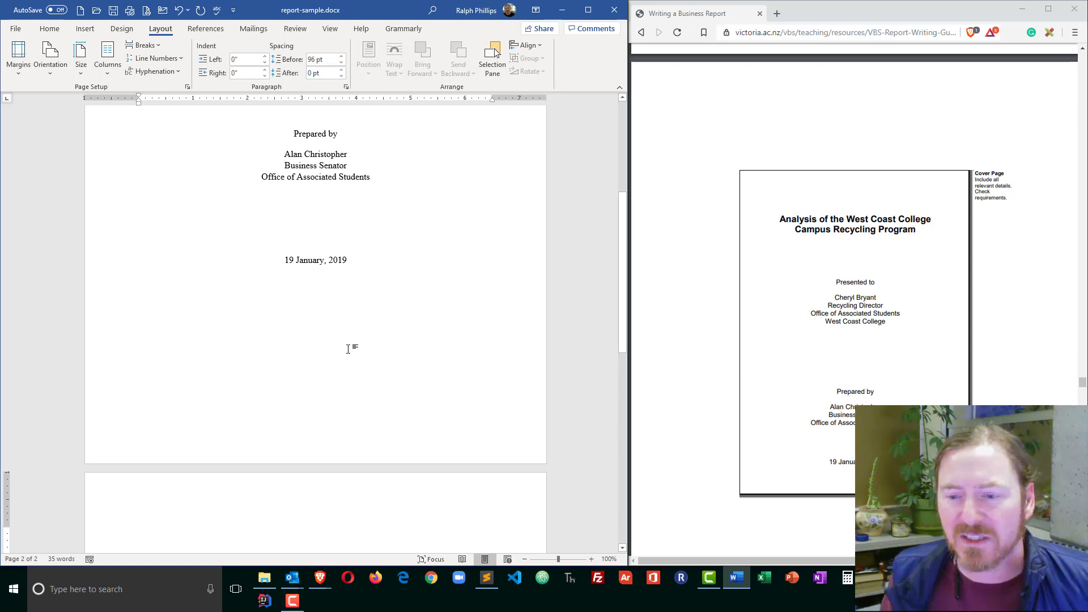
scroll(348, 349, down, 3)
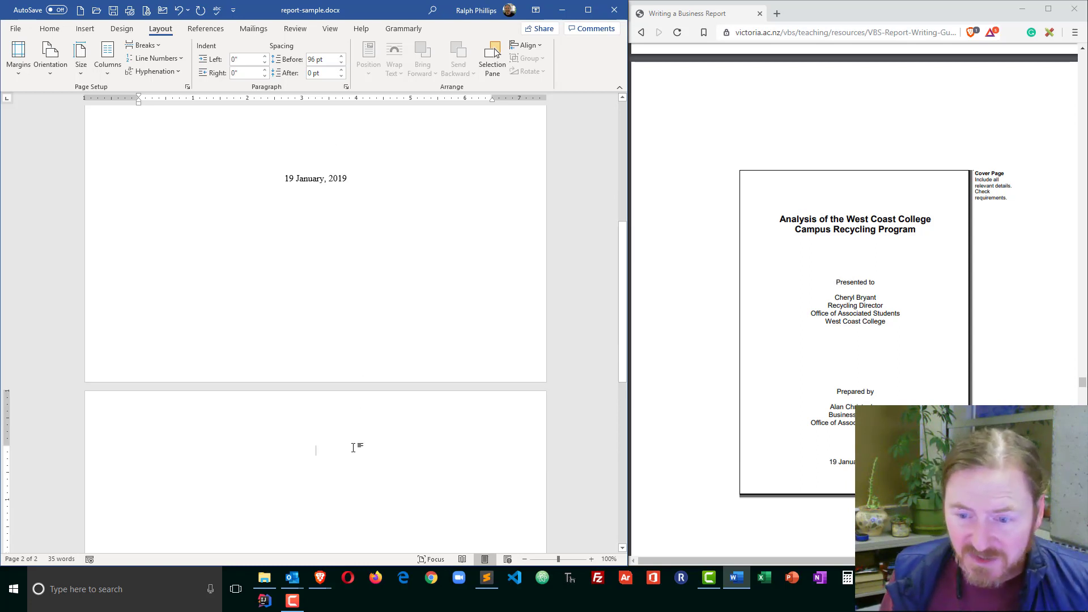
key(ctrl+l)
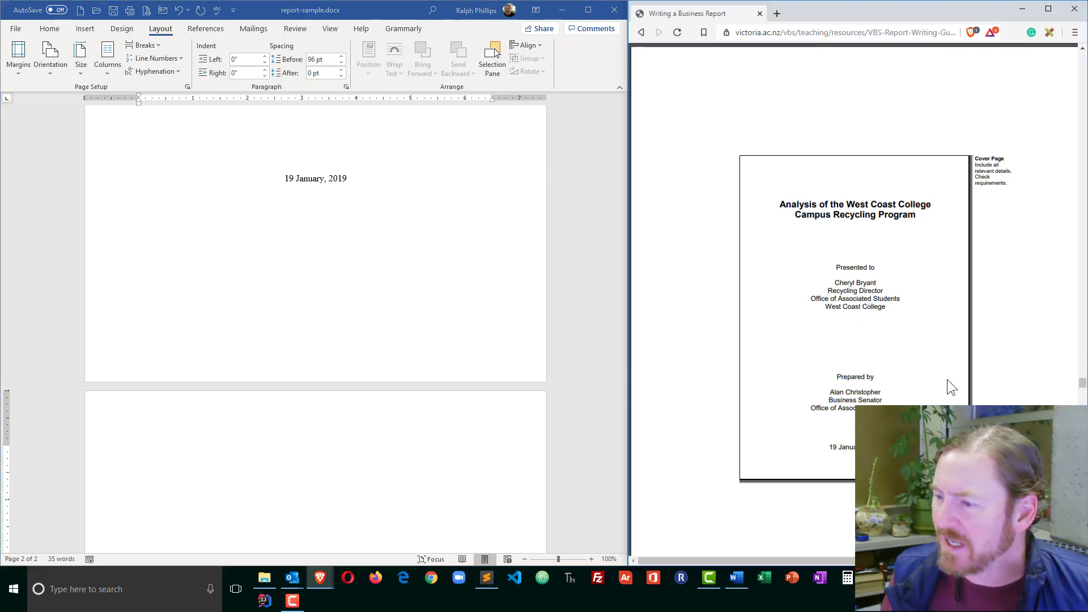
scroll(947, 379, down, 10)
scroll(947, 380, down, 8)
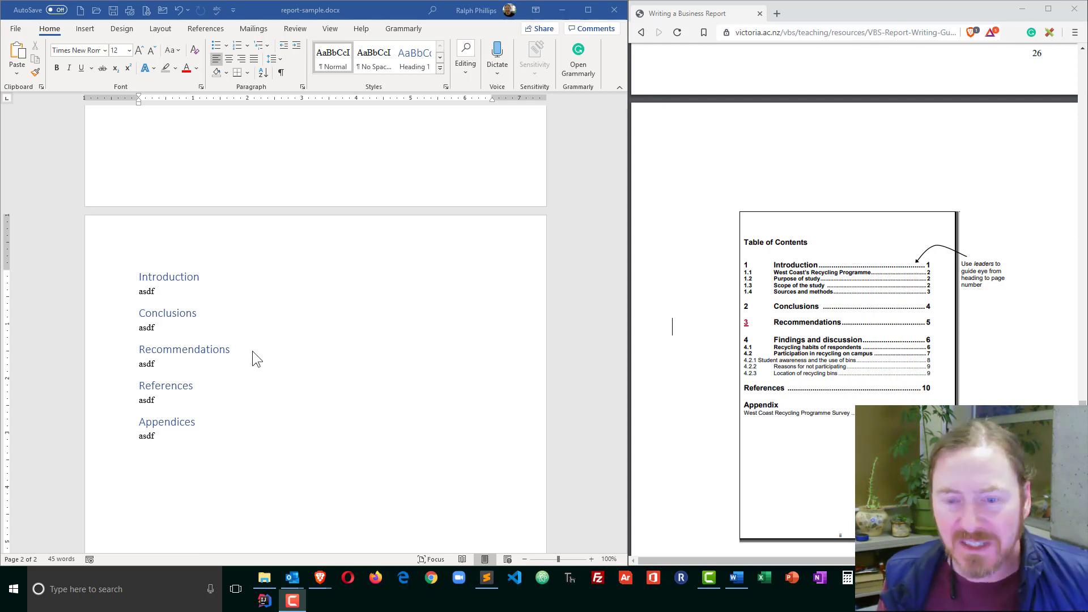
click(290, 368)
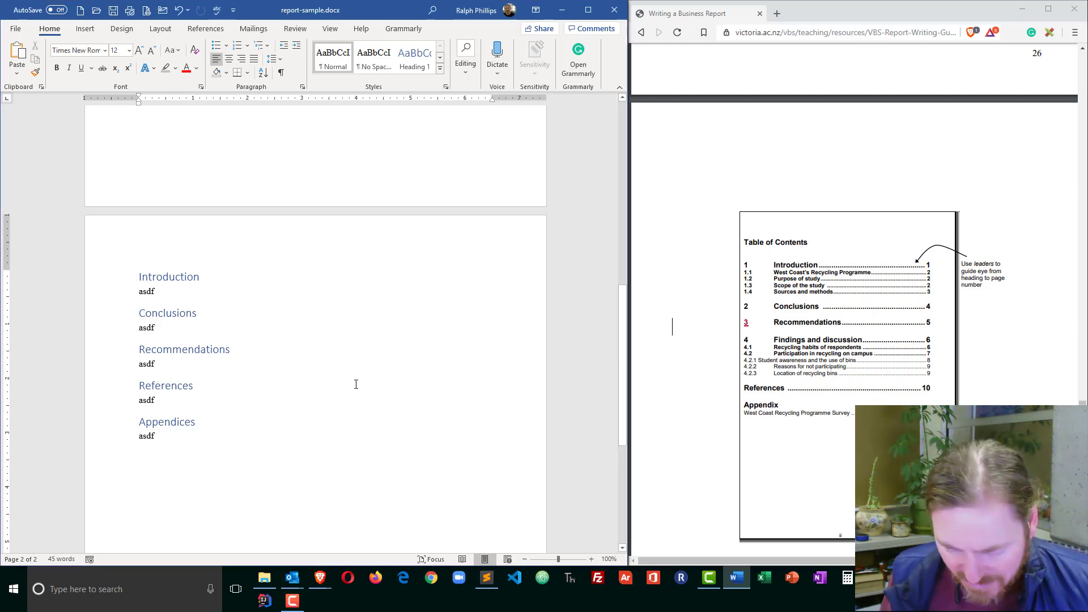
key(ctrl+f)
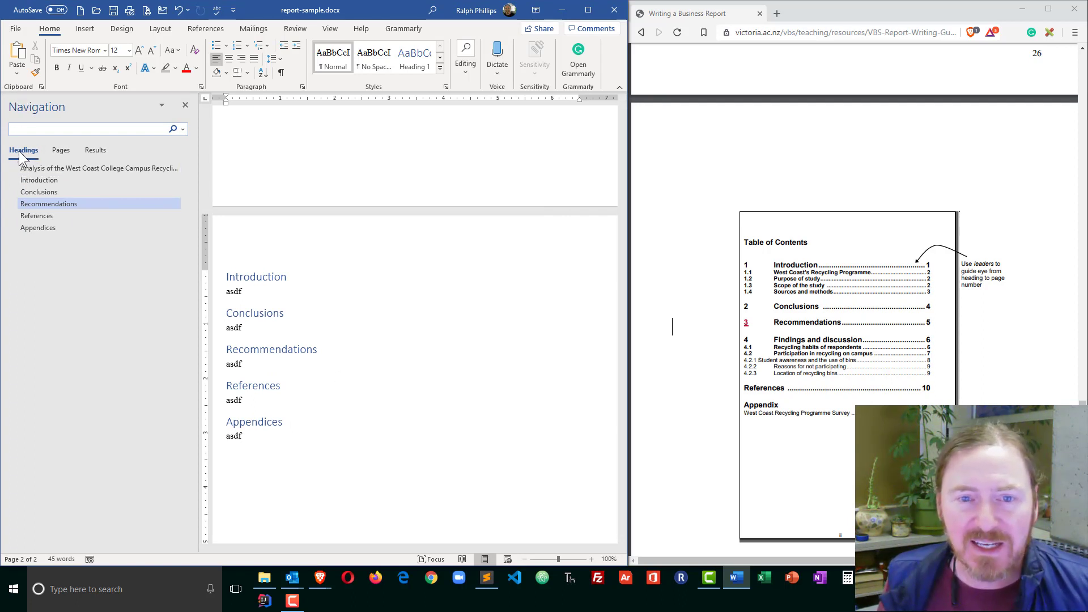
click(95, 151)
click(60, 151)
click(24, 151)
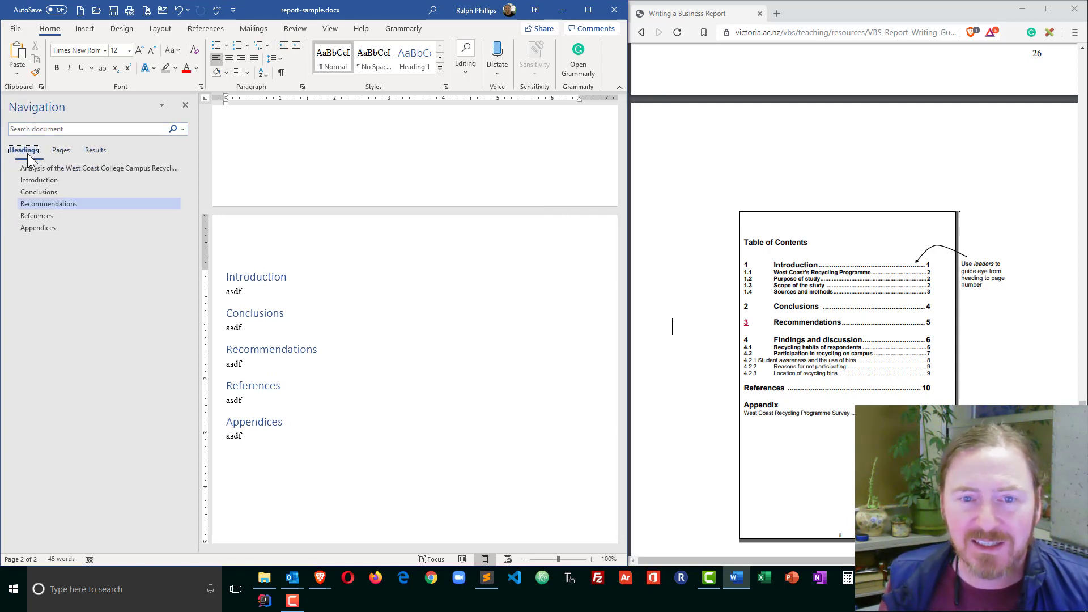
click(44, 179)
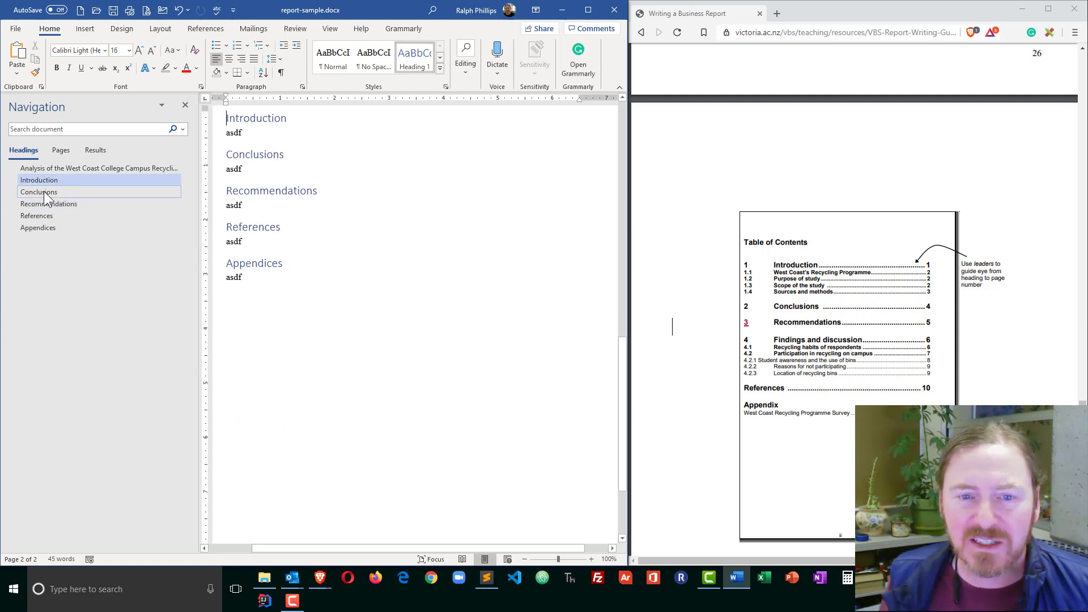
click(44, 193)
click(43, 205)
click(39, 216)
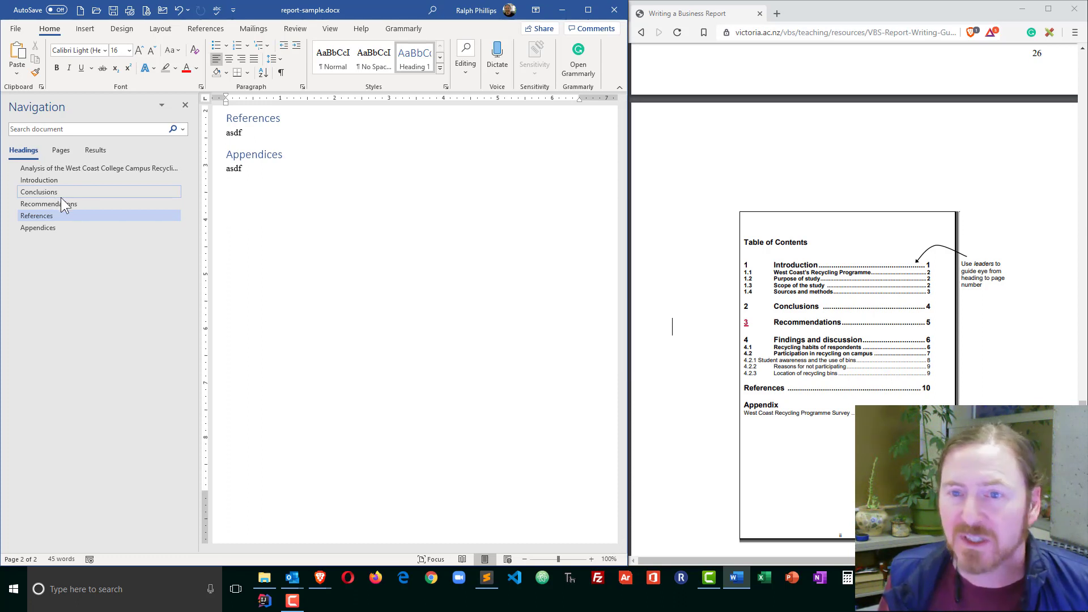
click(185, 104)
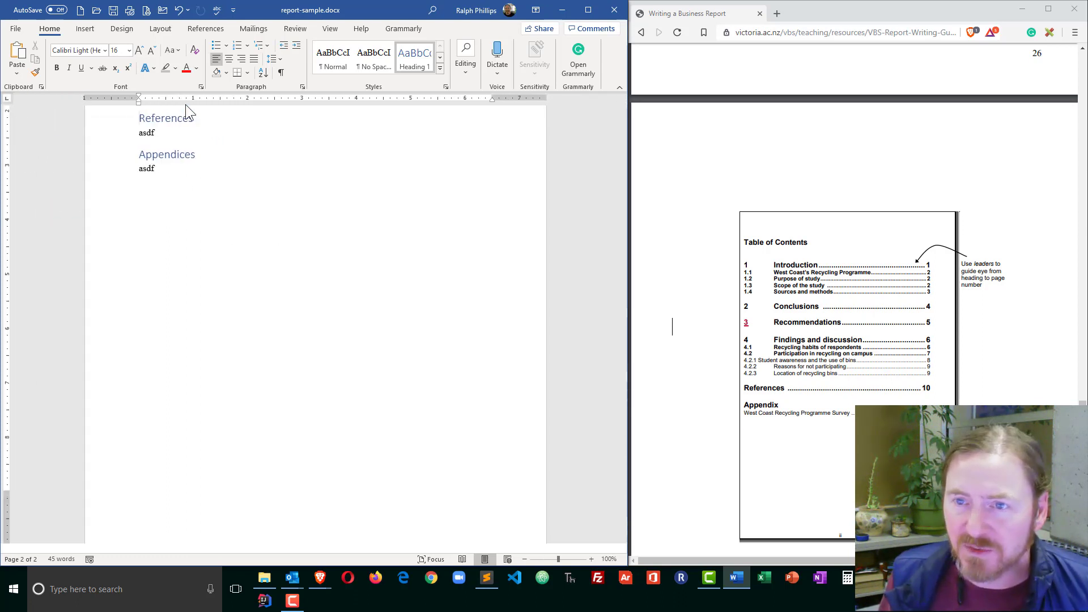
click(339, 33)
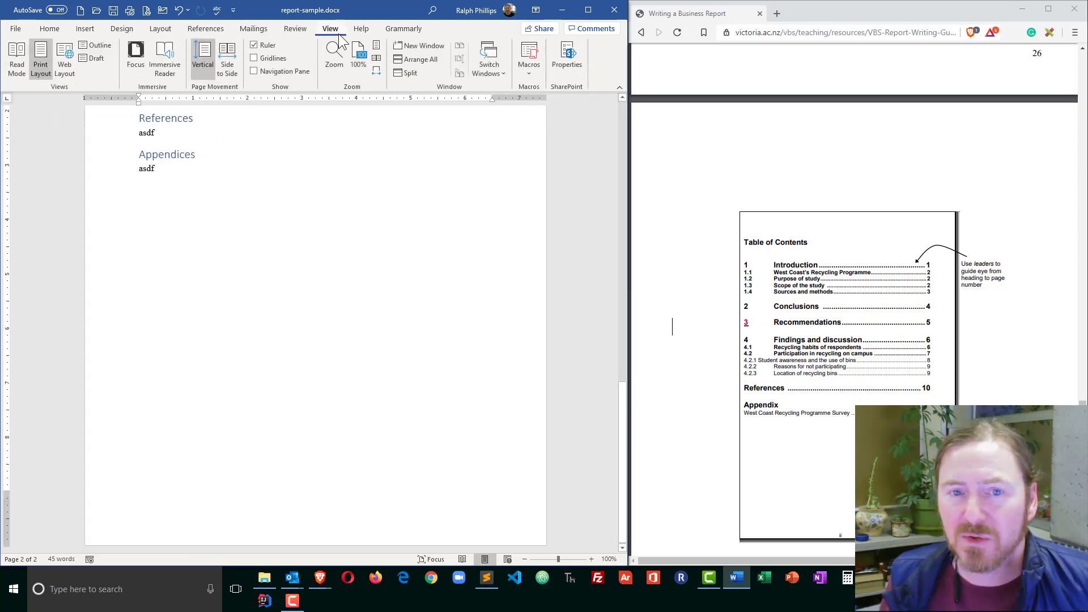
click(95, 45)
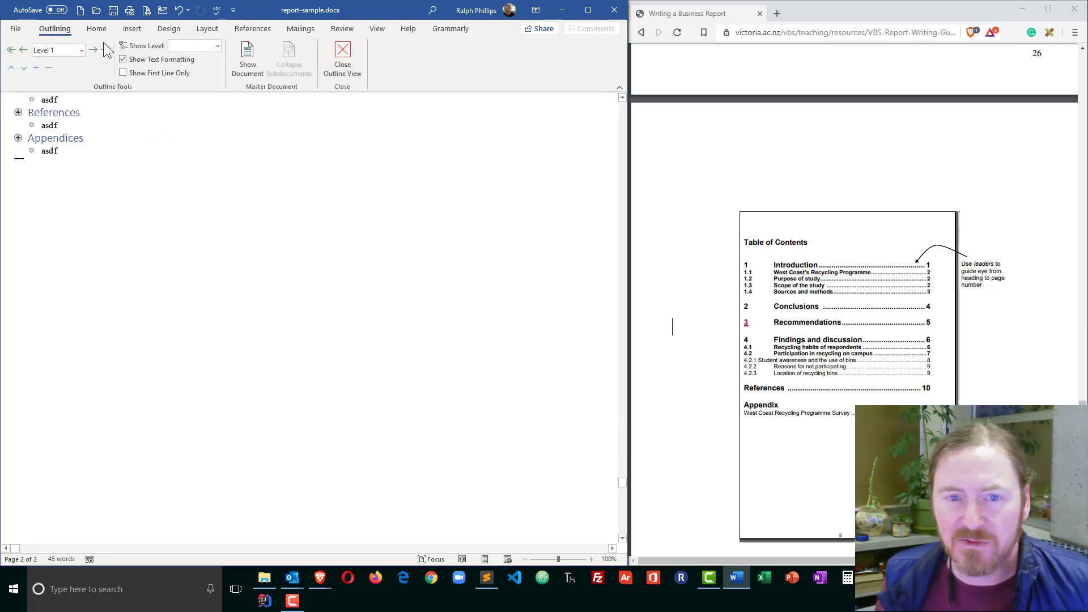
scroll(114, 233, up, 1)
scroll(114, 233, down, 3)
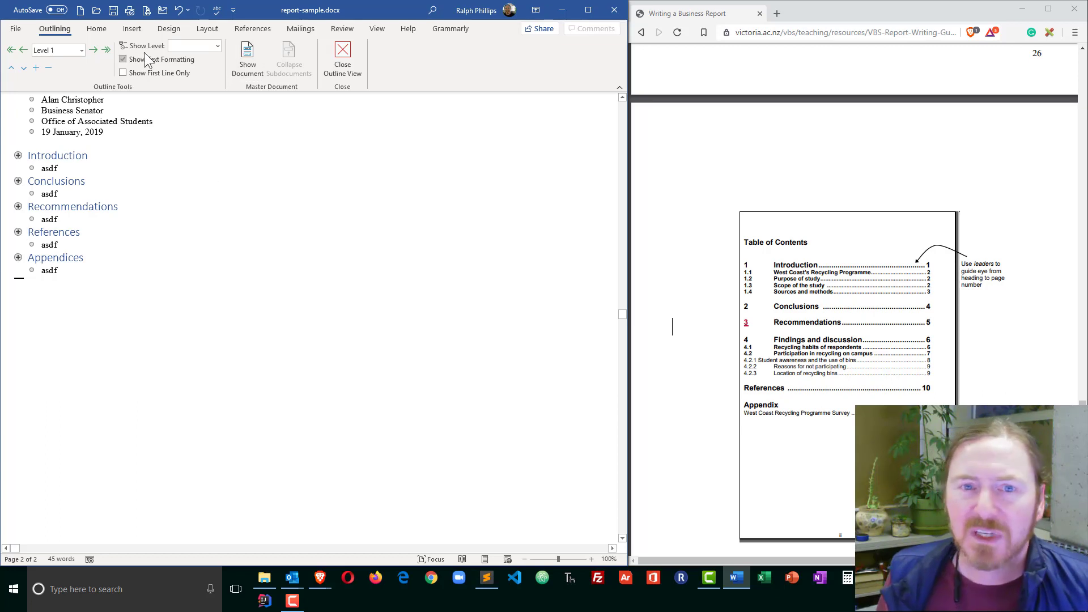
click(350, 49)
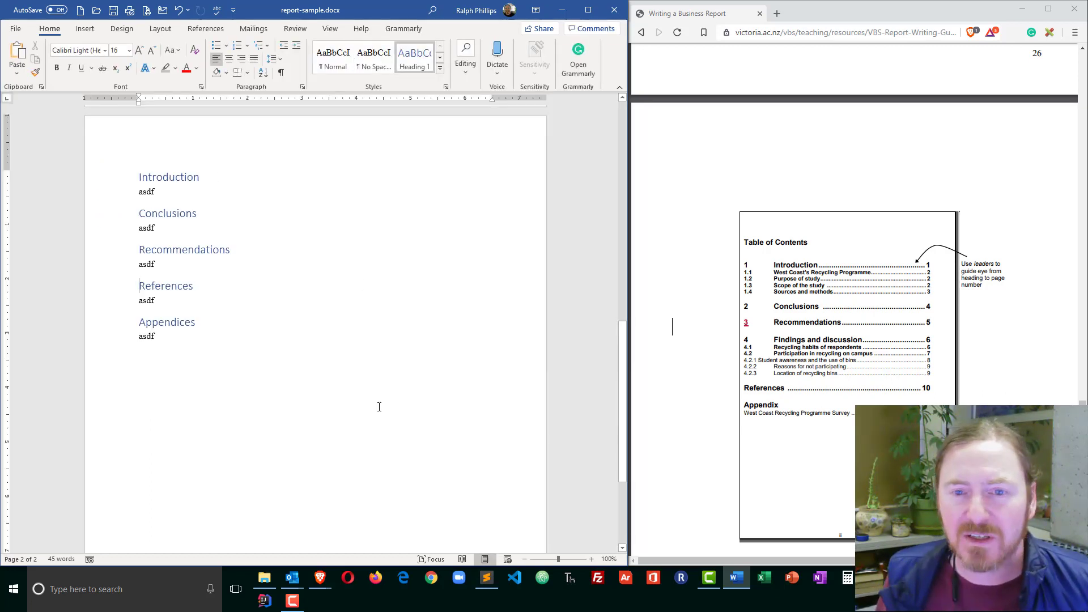
scroll(380, 415, up, 10)
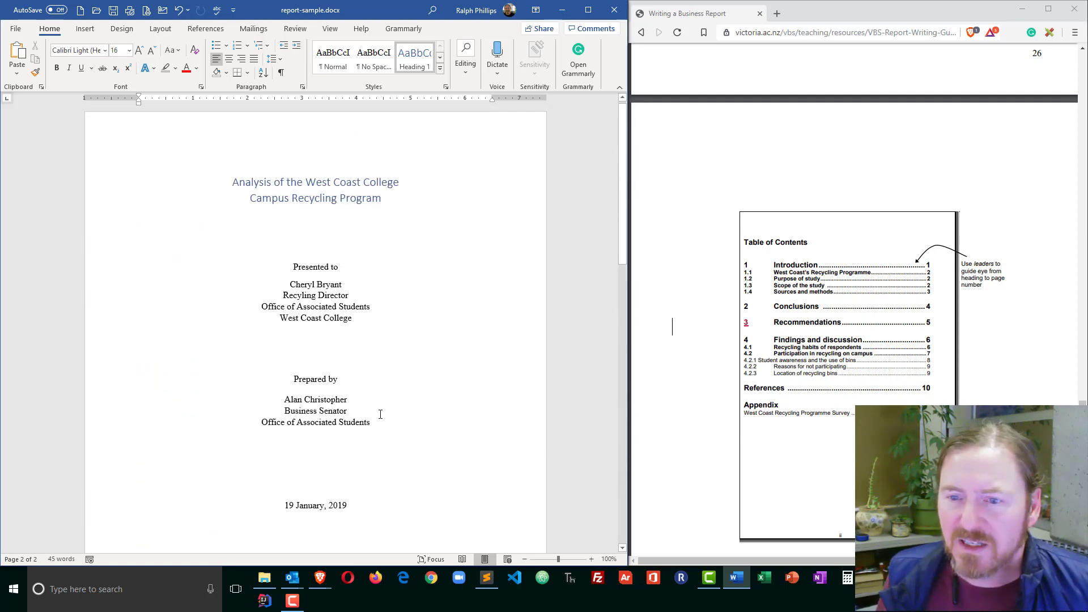
scroll(380, 414, down, 10)
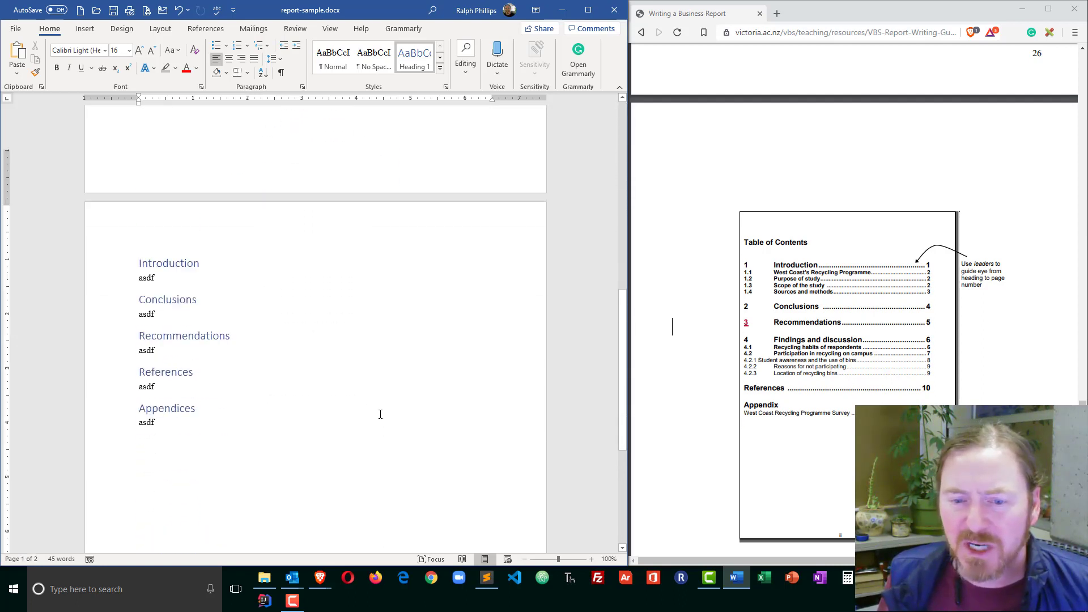